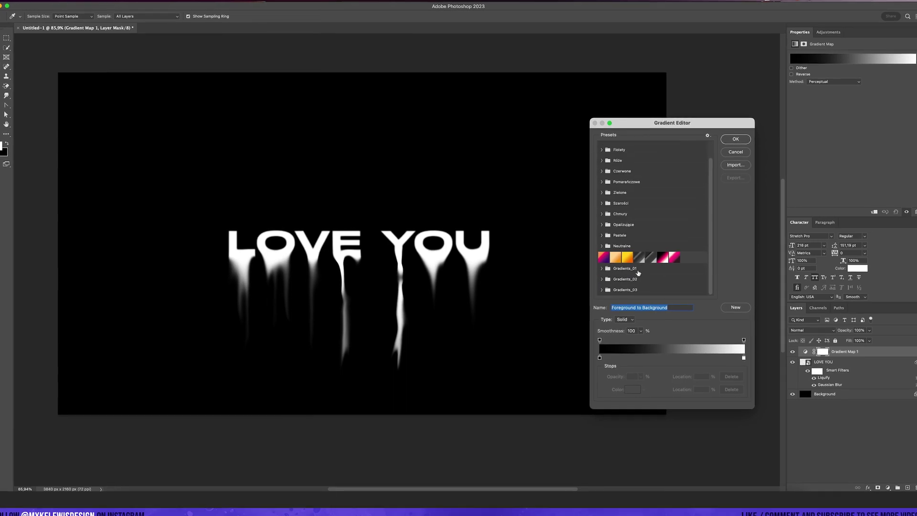
# Expand the Gradients_02 preset group in the Gradient Editor.
pyautogui.click(602, 279)
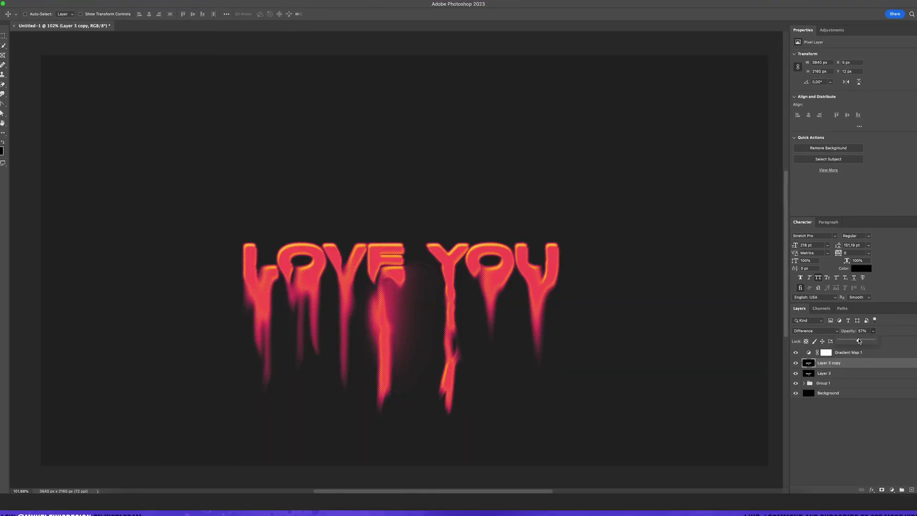
# Set the opacity of Layer 3 copy to 77% and add a layer mask to it.
pyautogui.moveTo(859, 341); pyautogui.dragTo(866, 341)
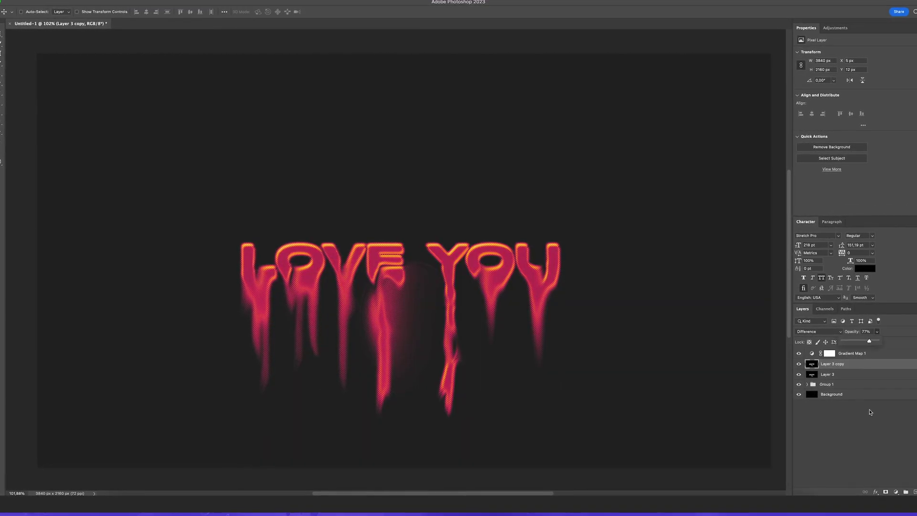
pyautogui.click(886, 492)
pyautogui.press('g')
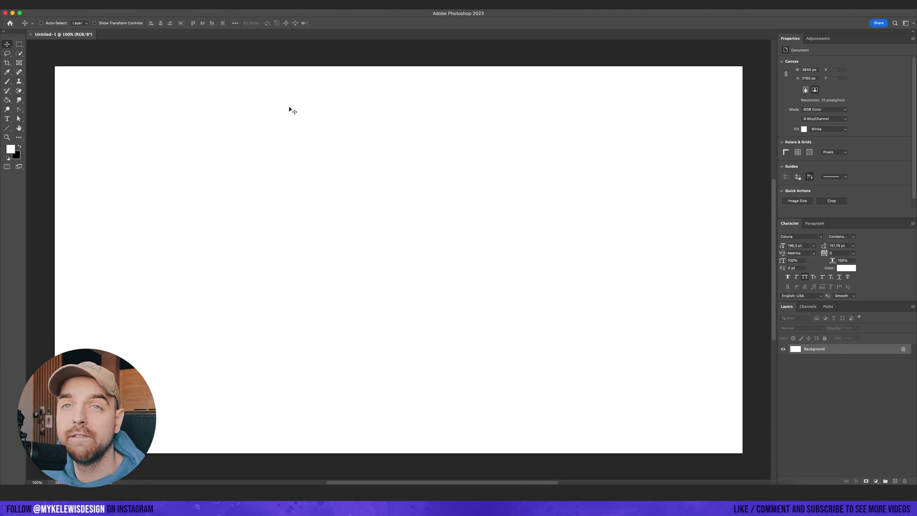
# Check the document's pixel dimensions and resolution in the Image Size dialog without changing them.
pyautogui.click(86, 4)
pyautogui.click(108, 58)
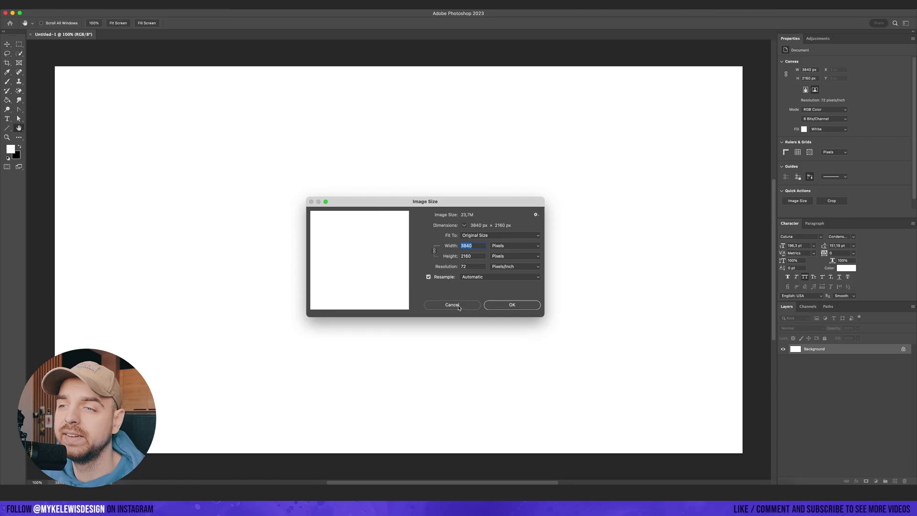
pyautogui.click(506, 394)
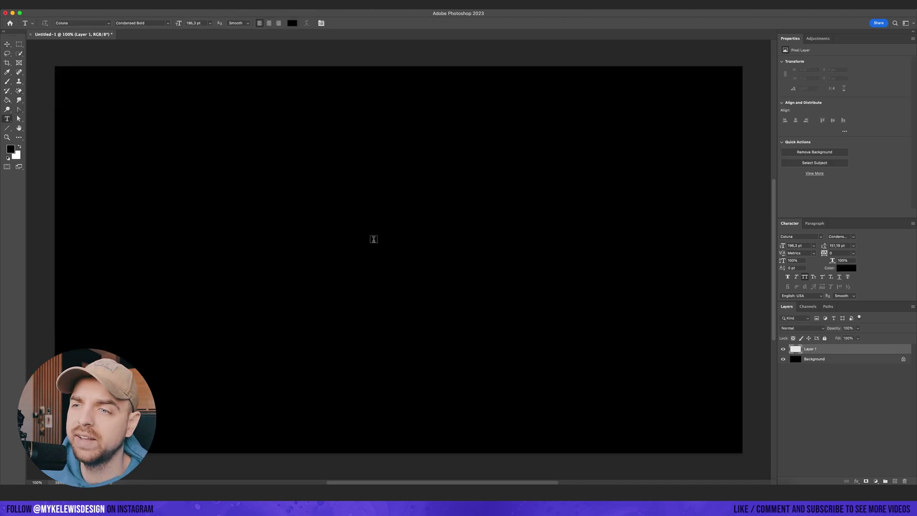
# Add the white text "LOVE YOU" on the black canvas and set its font to Stretch Pro.
pyautogui.click(374, 239)
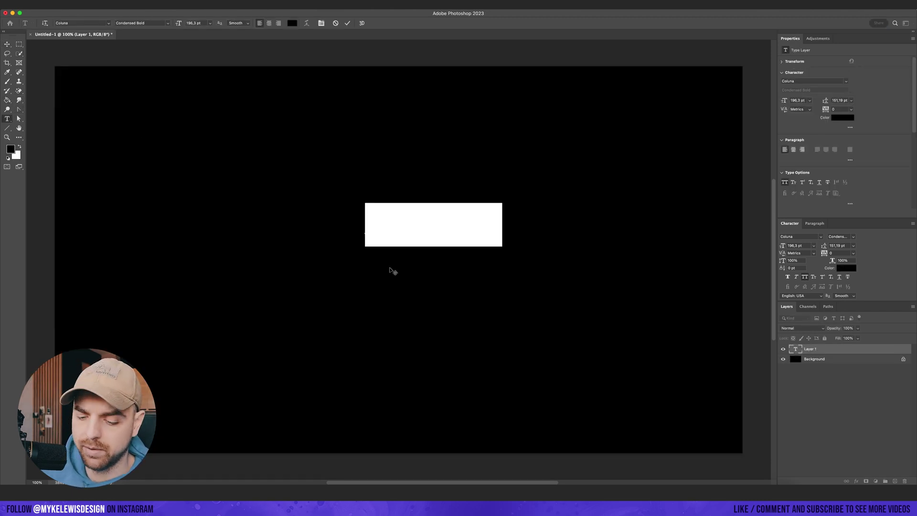
pyautogui.write('LOVE YOU')
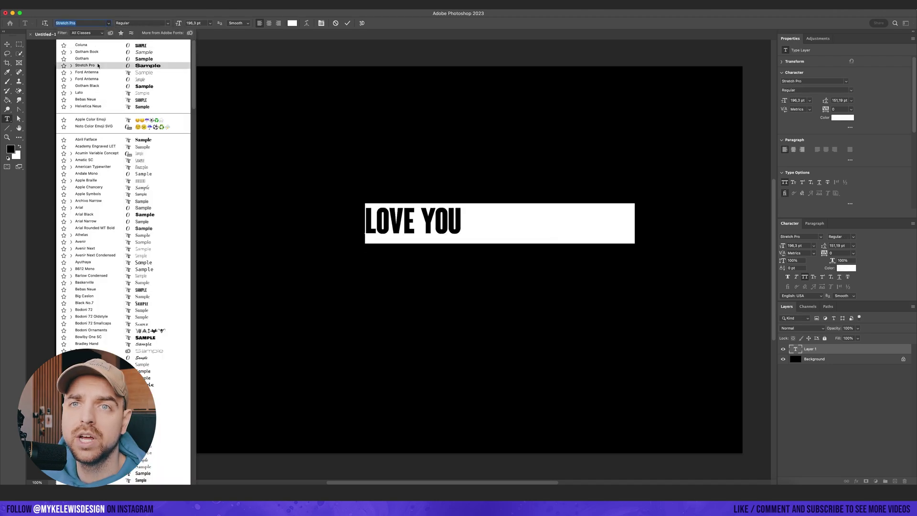
pyautogui.click(96, 65)
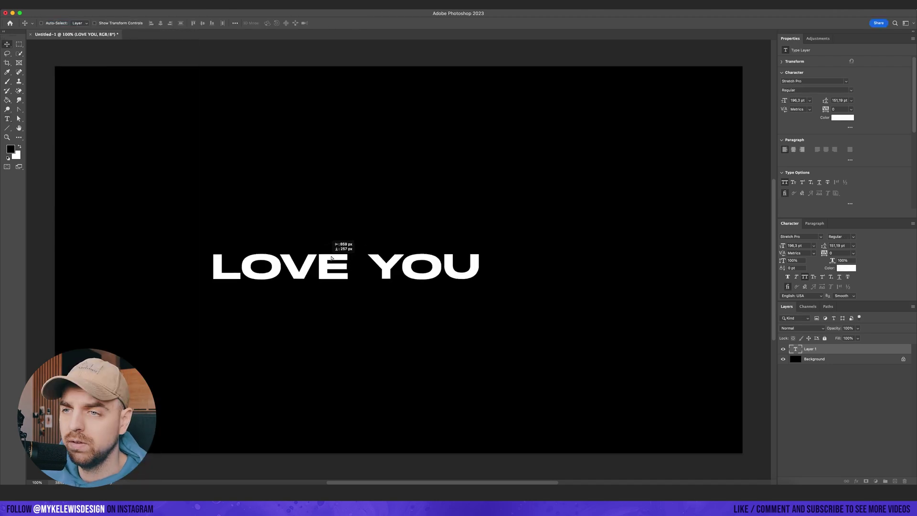
# Move the LOVE YOU text near the canvas centre and set its font size to 218 pt.
pyautogui.moveTo(332, 258); pyautogui.dragTo(366, 247)
pyautogui.scroll(-2, 400, 248)
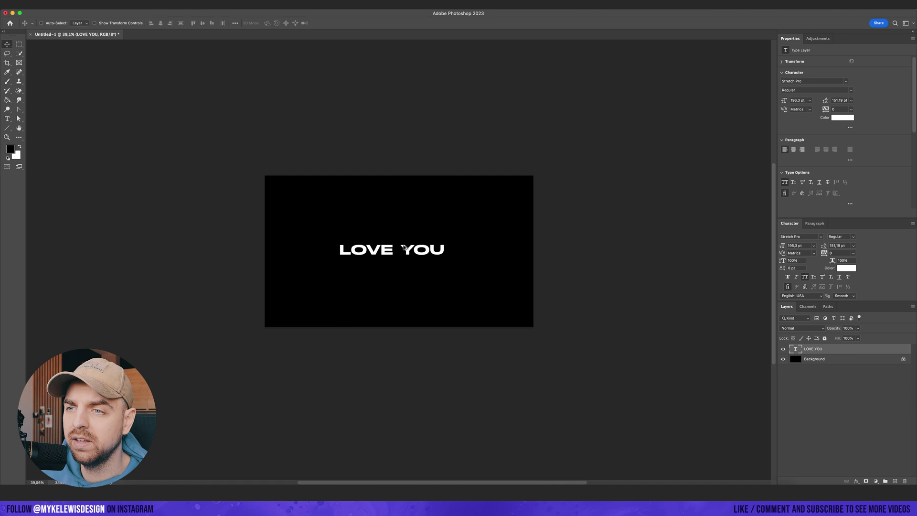
pyautogui.scroll(1, 382, 237)
pyautogui.moveTo(420, 260); pyautogui.dragTo(427, 263)
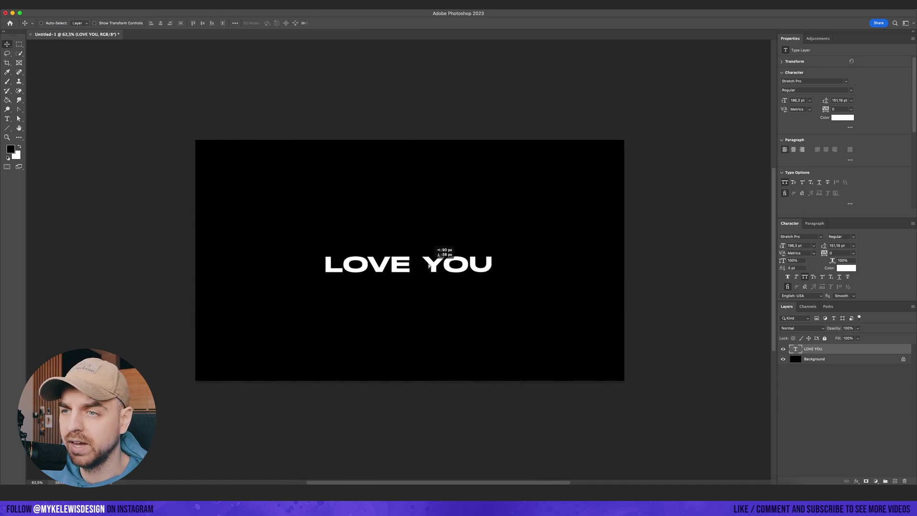
pyautogui.doubleClick(428, 263)
pyautogui.moveTo(179, 24); pyautogui.dragTo(187, 25)
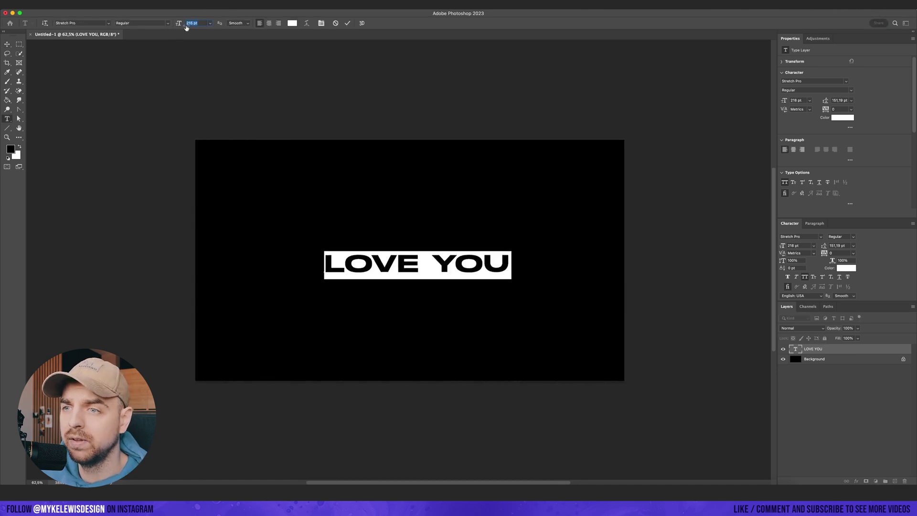
pyautogui.click(7, 45)
# Centre the LOVE YOU text horizontally and vertically on the whole canvas, leaving nothing selected.
pyautogui.hotkey('ctrl', 'a')
pyautogui.click(161, 23)
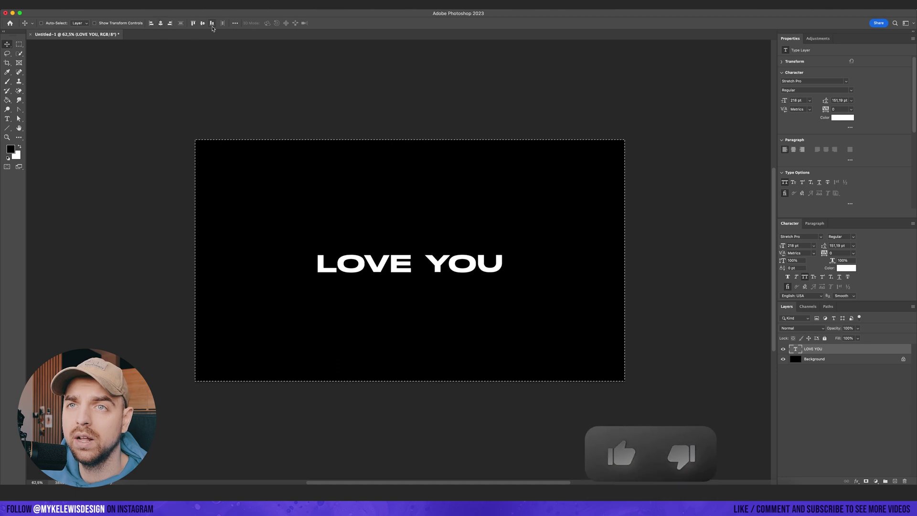
pyautogui.click(212, 23)
pyautogui.click(203, 23)
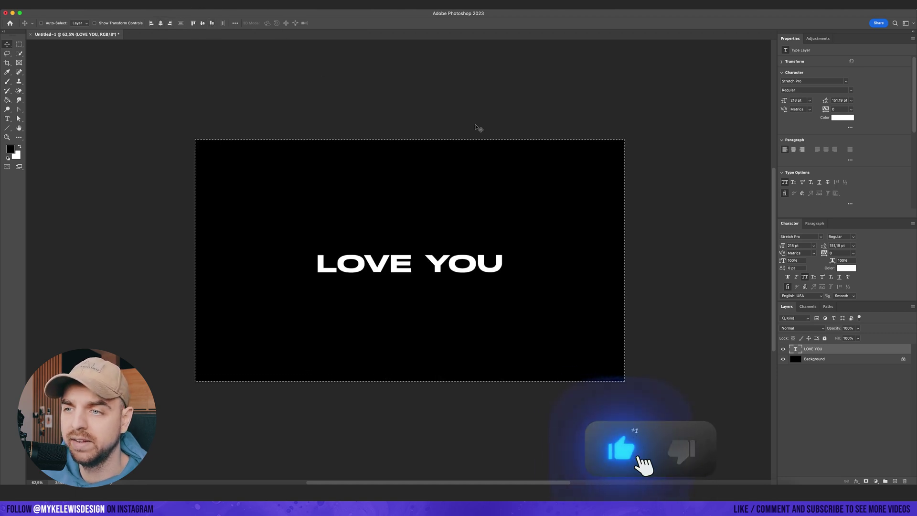
pyautogui.hotkey('ctrl', 'd')
pyautogui.hotkey('ctrl', '1')
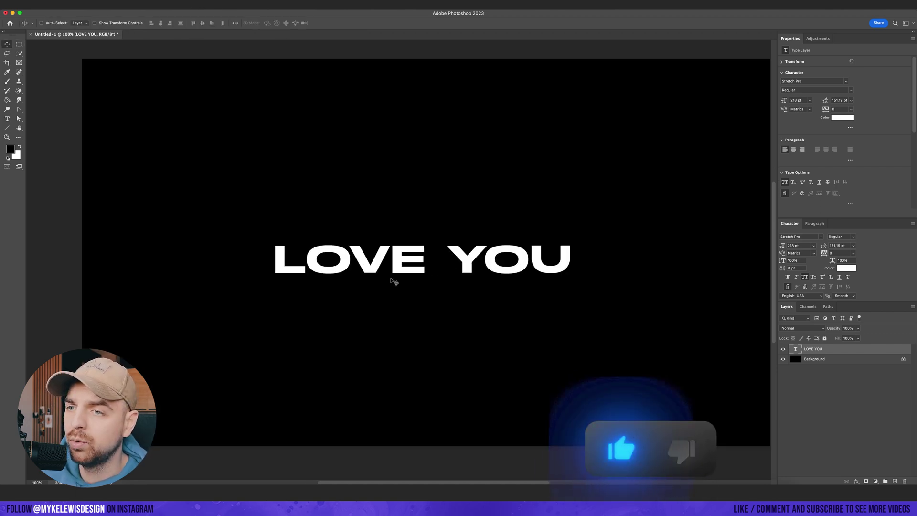
# Convert the LOVE YOU text layer to a smart object and apply a slight Gaussian Blur to it.
pyautogui.rightClick(863, 348)
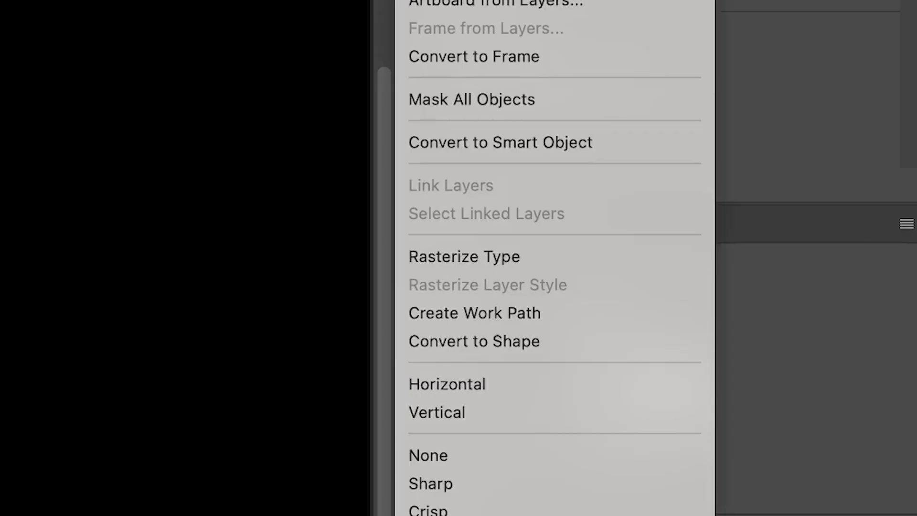
pyautogui.click(516, 142)
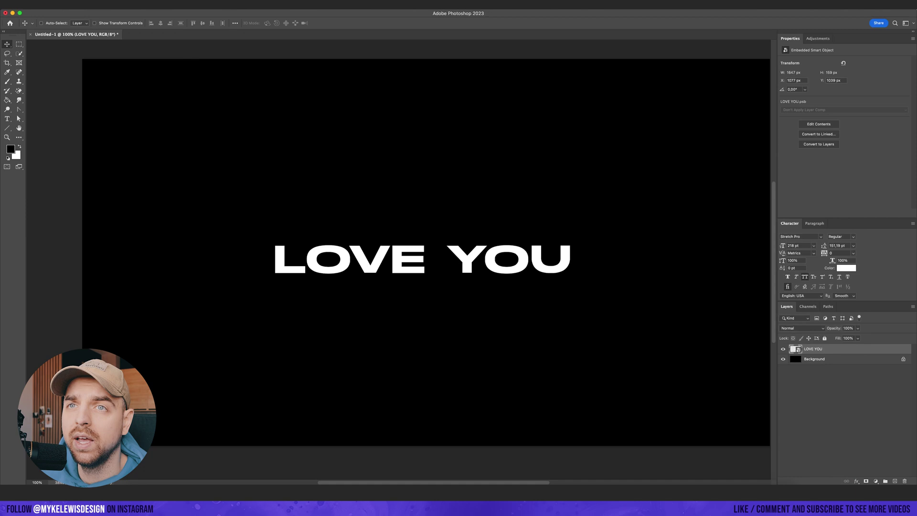
pyautogui.click(165, 4)
pyautogui.moveTo(181, 97)
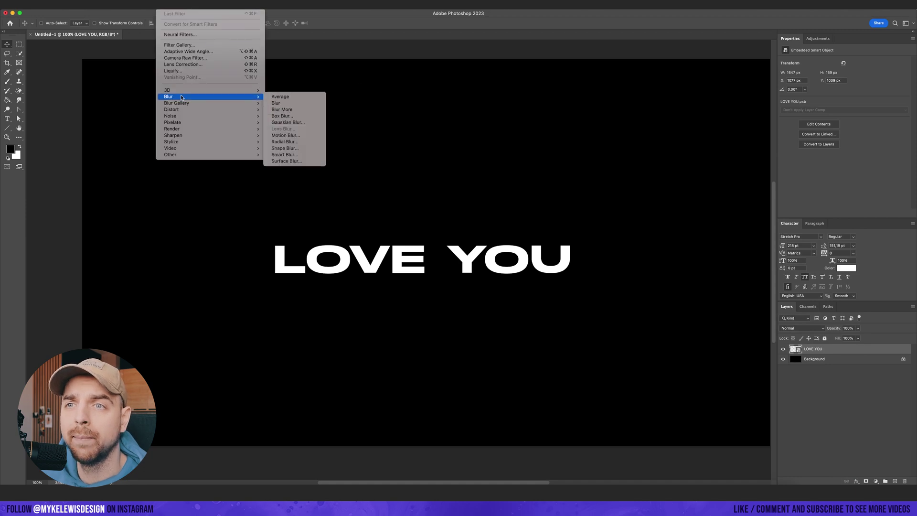
pyautogui.click(310, 123)
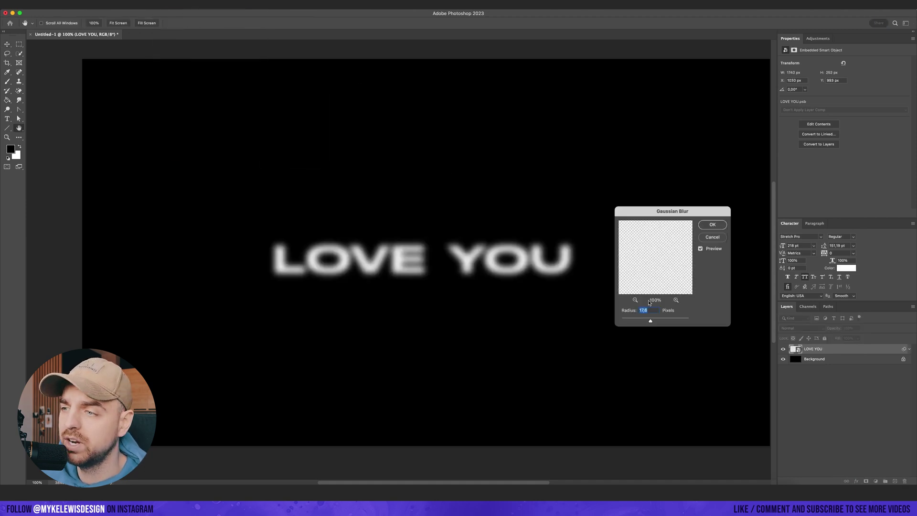
pyautogui.click(712, 224)
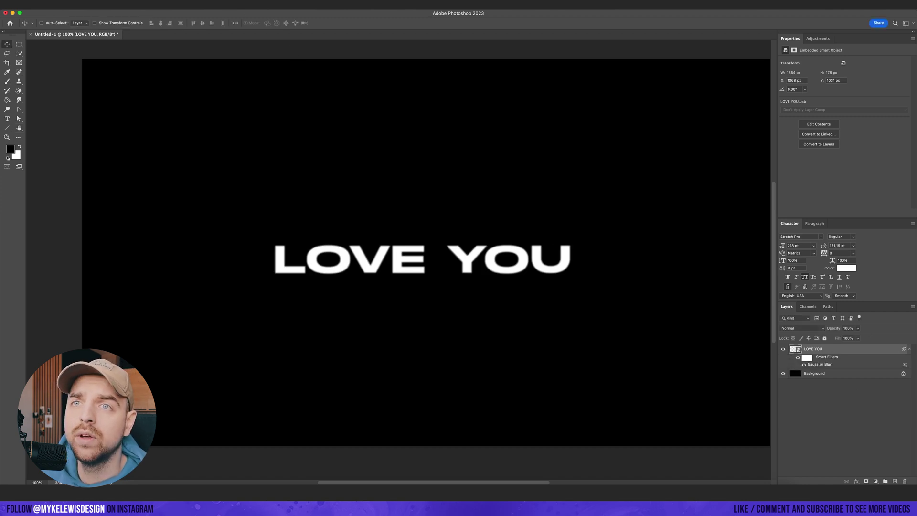
pyautogui.click(165, 5)
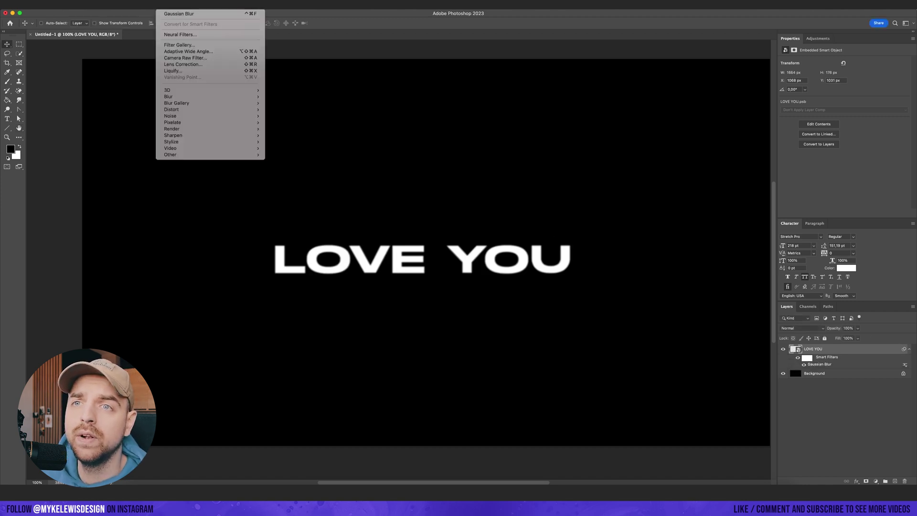
pyautogui.click(186, 72)
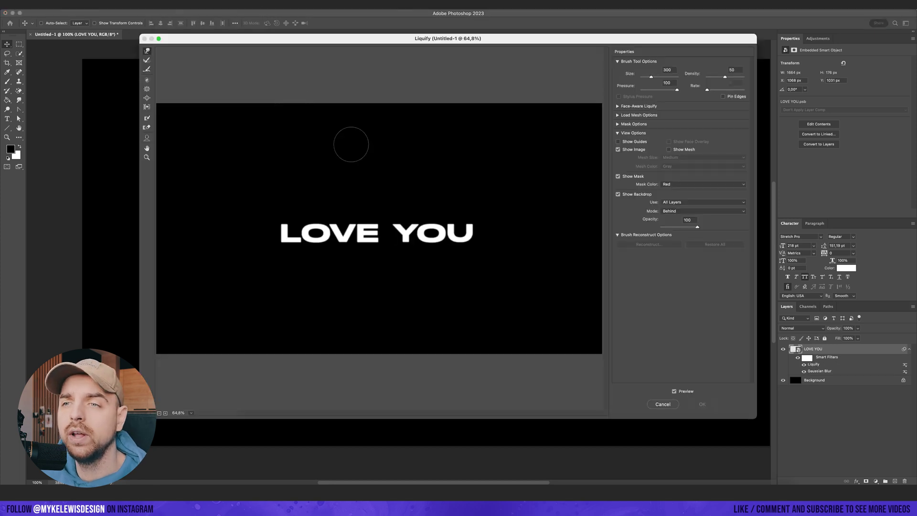
pyautogui.moveTo(418, 239)
pyautogui.mouseDown()
pyautogui.moveTo(425, 289)
pyautogui.moveTo(438, 263)
pyautogui.moveTo(422, 284)
pyautogui.moveTo(416, 241)
pyautogui.moveTo(414, 289)
pyautogui.mouseUp()
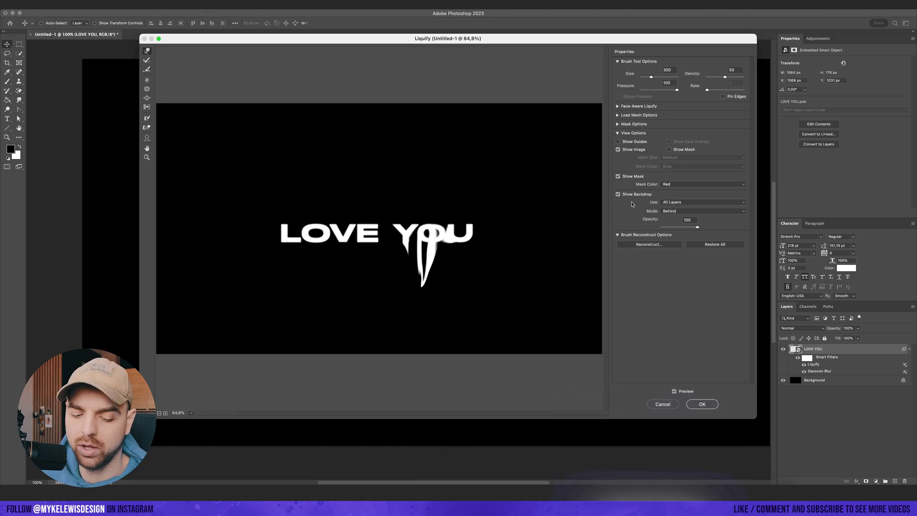
pyautogui.press('super+z')
pyautogui.click(619, 195)
pyautogui.moveTo(365, 234); pyautogui.dragTo(361, 276)
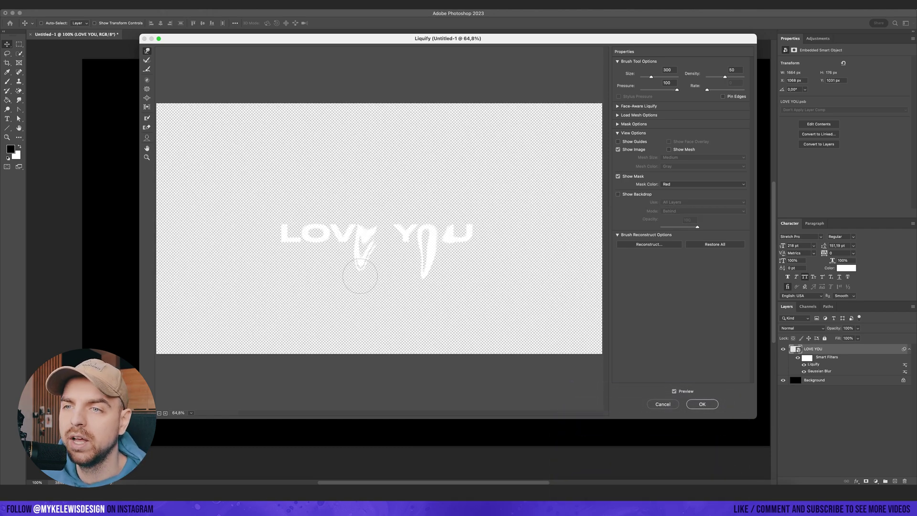
pyautogui.scroll(5, 351, 243)
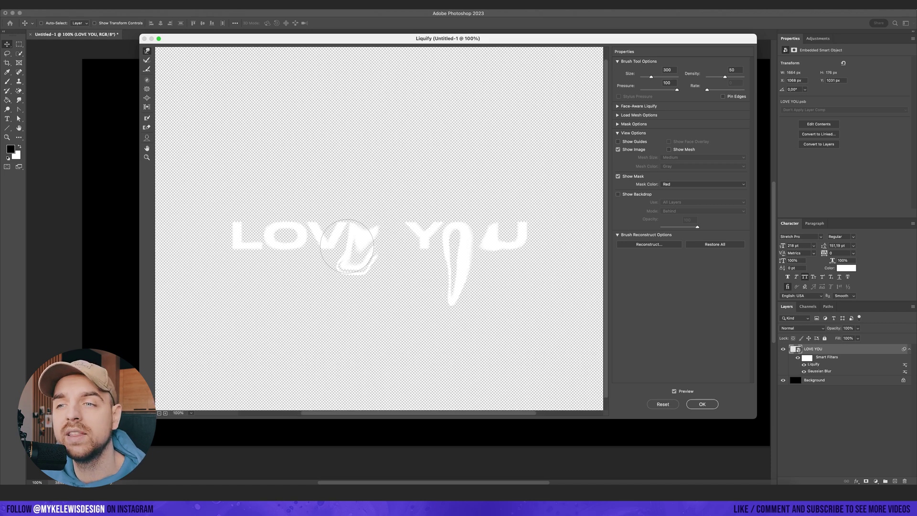
pyautogui.scroll(2, 351, 242)
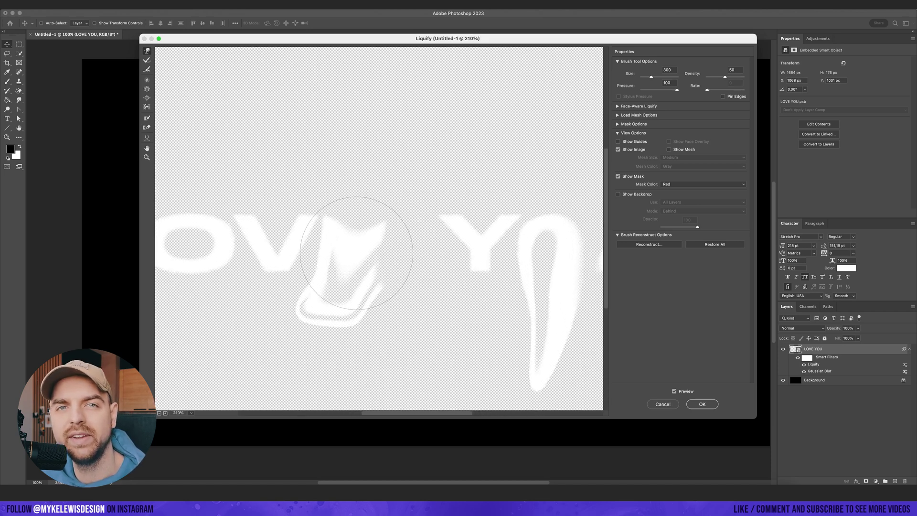
pyautogui.scroll(-6, 357, 253)
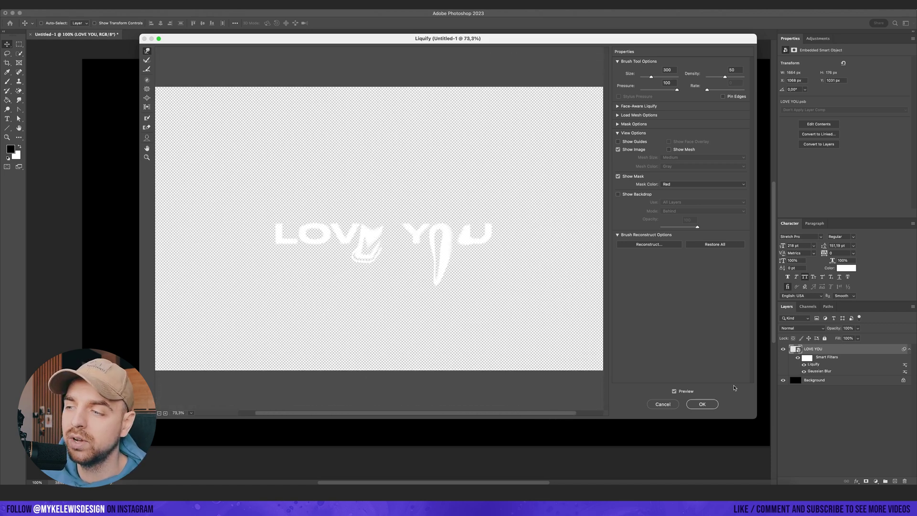
pyautogui.click(663, 405)
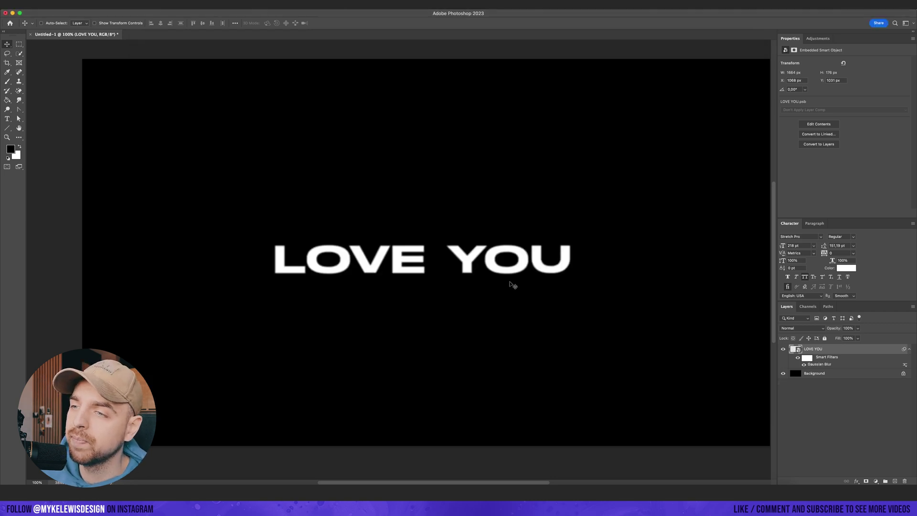
# Set the LOVE YOU layer's Fill to 0% and open it in the Liquify filter.
pyautogui.click(858, 339)
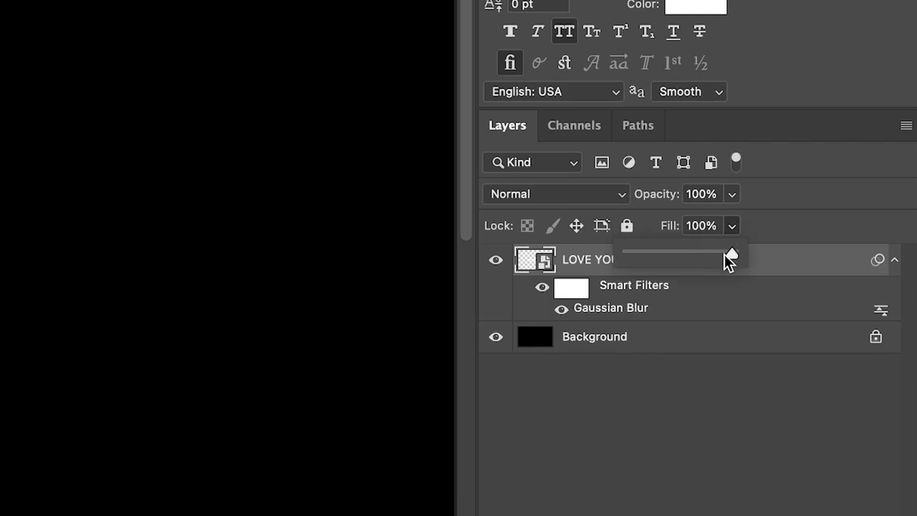
pyautogui.moveTo(724, 254); pyautogui.dragTo(624, 252)
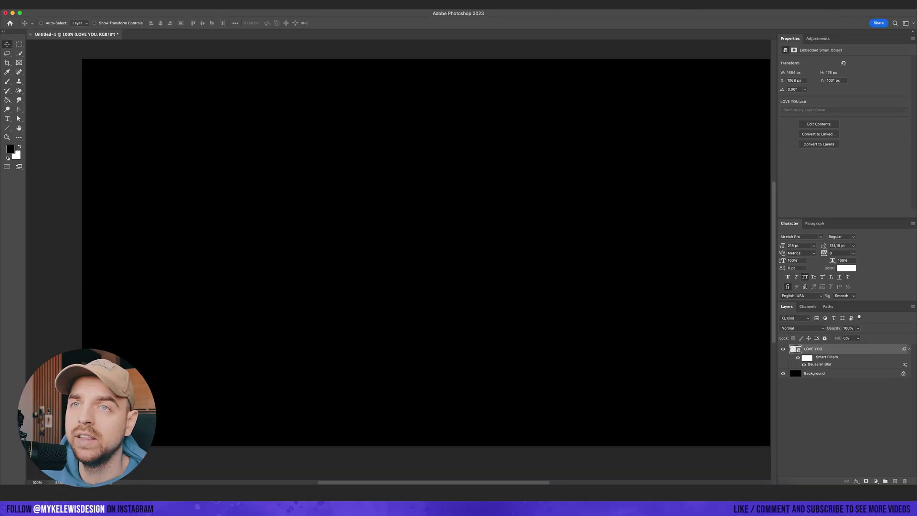
pyautogui.click(165, 5)
pyautogui.click(192, 72)
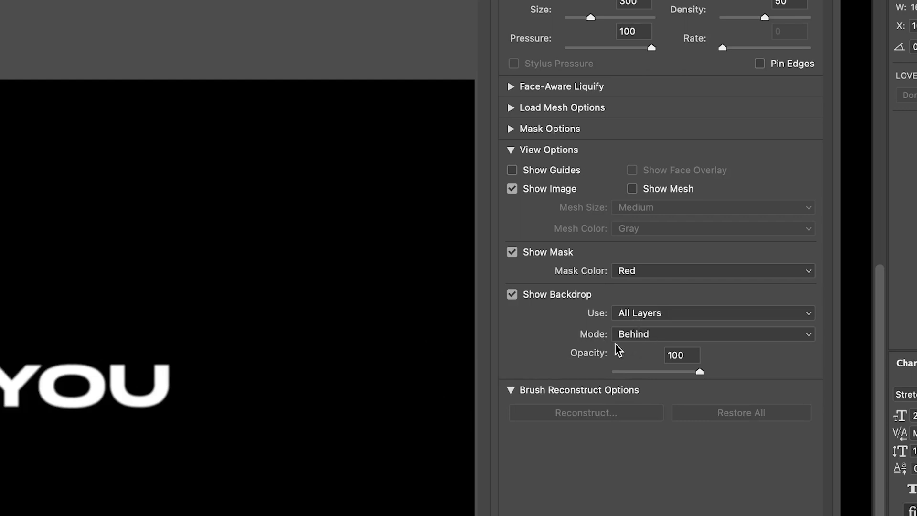
pyautogui.scroll(8, 383, 240)
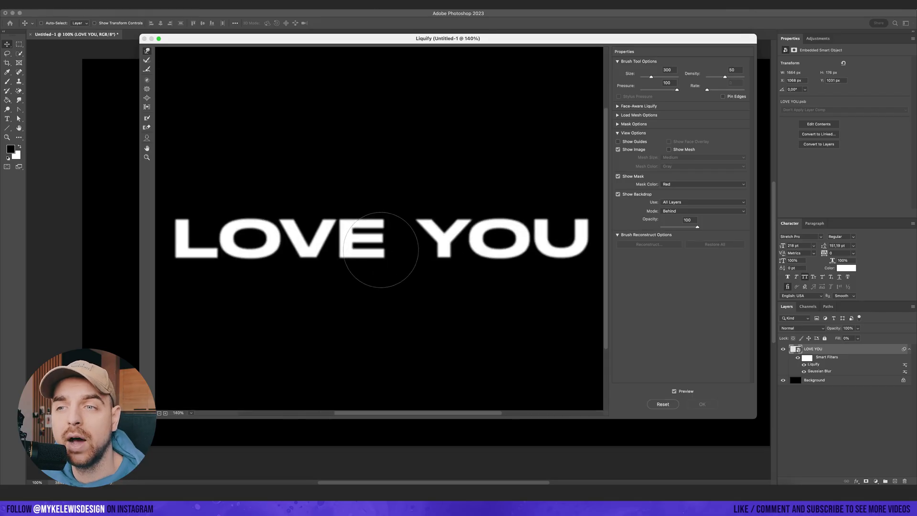
pyautogui.press('super+minus')
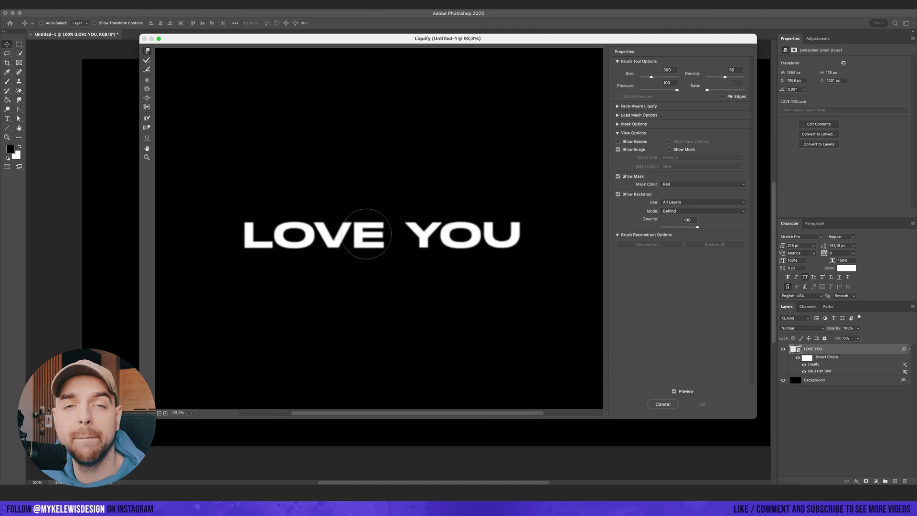
pyautogui.moveTo(367, 235)
pyautogui.mouseDown()
pyautogui.moveTo(367, 305)
pyautogui.moveTo(372, 248)
pyautogui.moveTo(382, 272)
pyautogui.moveTo(384, 242)
pyautogui.moveTo(374, 234)
pyautogui.moveTo(343, 277)
pyautogui.moveTo(355, 296)
pyautogui.moveTo(478, 257)
pyautogui.moveTo(495, 272)
pyautogui.mouseUp()
pyautogui.press('super+z')
pyautogui.press('super+z')
pyautogui.press('super+z')
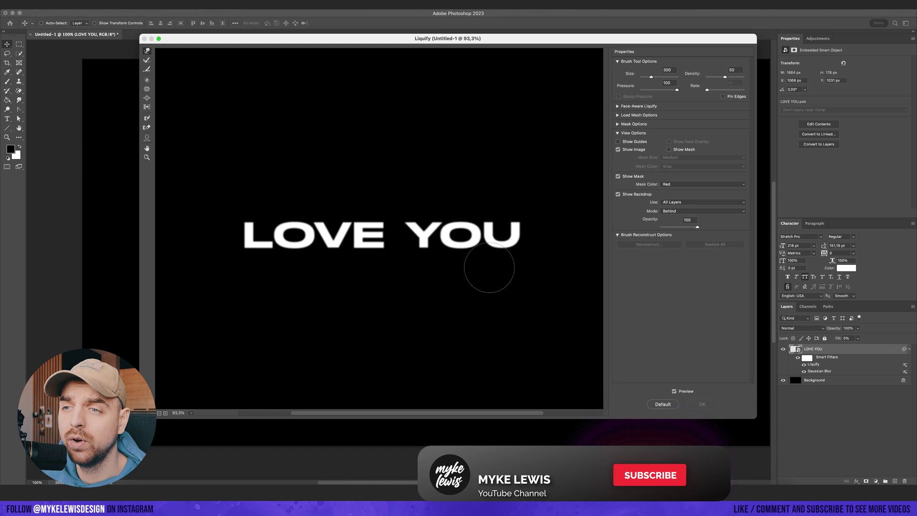
# Reduce the Liquify warp brush size to 90.
pyautogui.press('[')
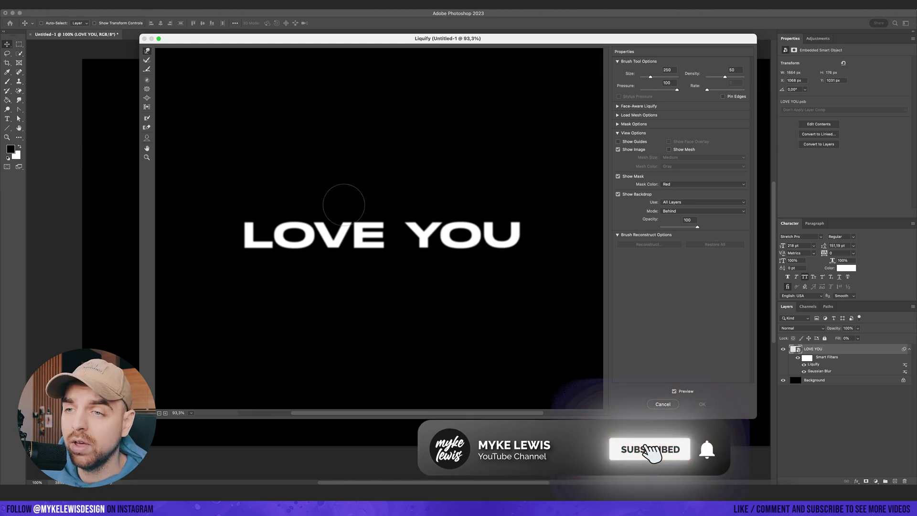
pyautogui.press('[')
pyautogui.press('[')
pyautogui.press('[')
pyautogui.press('[')
pyautogui.press('[')
pyautogui.press('[')
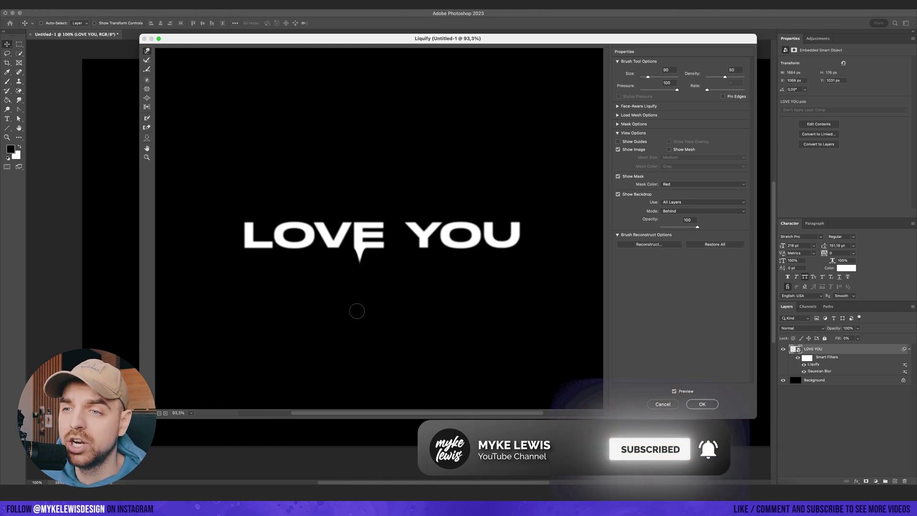
# Enlarge the Liquify warp brush to 175 and pull long drips down from the E and the Y.
pyautogui.press(']')
pyautogui.press(']')
pyautogui.press(']')
pyautogui.press(']')
pyautogui.moveTo(362, 258); pyautogui.dragTo(359, 293)
pyautogui.moveTo(381, 258)
pyautogui.mouseDown()
pyautogui.moveTo(377, 313)
pyautogui.moveTo(371, 290)
pyautogui.mouseUp()
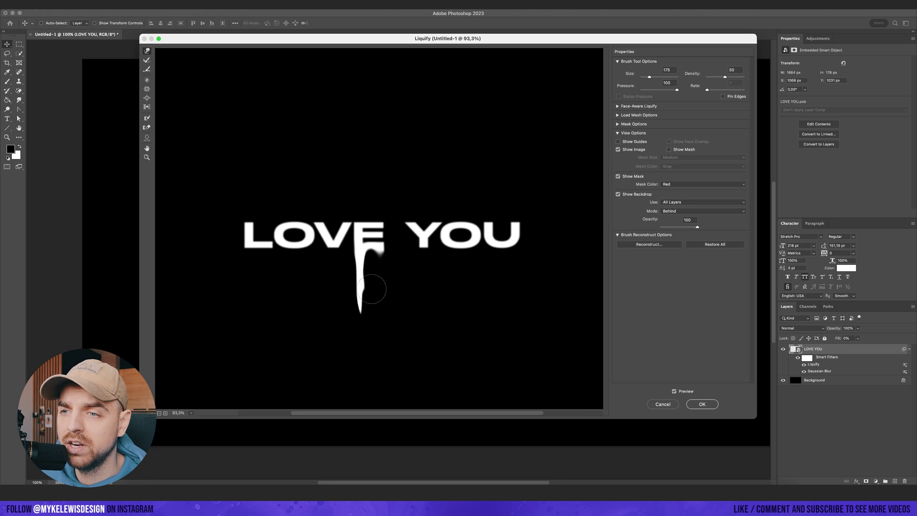
pyautogui.moveTo(424, 245); pyautogui.dragTo(423, 303)
pyautogui.moveTo(428, 264); pyautogui.dragTo(429, 327)
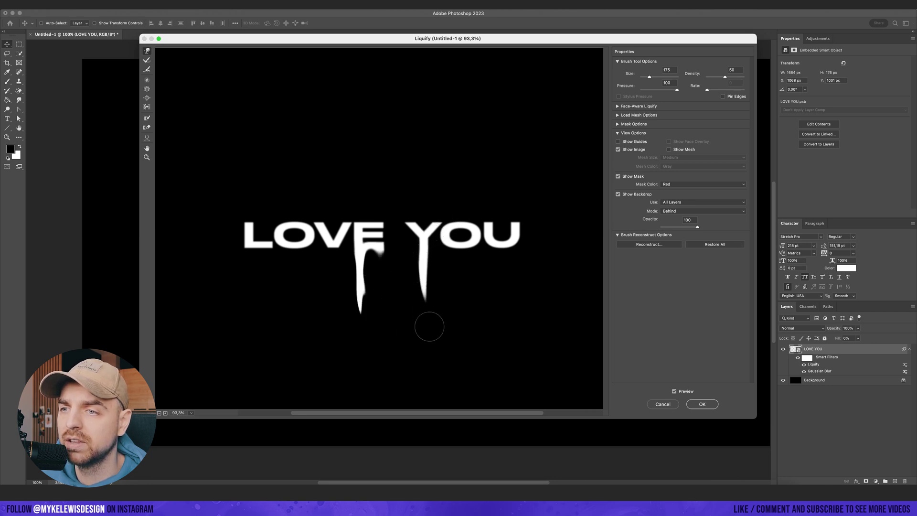
# Enlarge the warp brush to 250 and pull soft drips down from the remaining letters, also bending the Y's drip.
pyautogui.press(']')
pyautogui.press(']')
pyautogui.moveTo(460, 247); pyautogui.dragTo(459, 303)
pyautogui.moveTo(461, 261); pyautogui.dragTo(461, 313)
pyautogui.moveTo(503, 248); pyautogui.dragTo(503, 325)
pyautogui.moveTo(427, 291); pyautogui.dragTo(430, 325)
pyautogui.moveTo(421, 269); pyautogui.dragTo(428, 310)
pyautogui.moveTo(379, 252); pyautogui.dragTo(377, 268)
pyautogui.moveTo(333, 249); pyautogui.dragTo(333, 332)
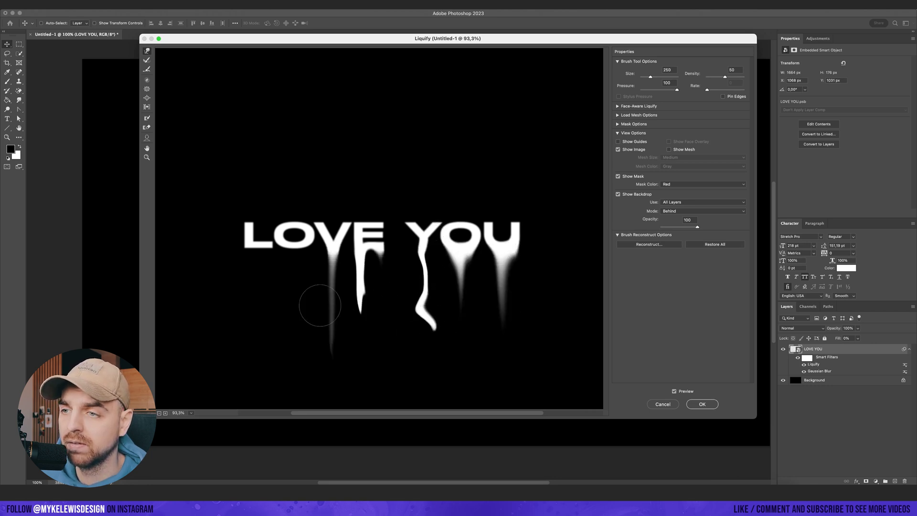
pyautogui.moveTo(305, 251)
pyautogui.mouseDown()
pyautogui.moveTo(306, 306)
pyautogui.moveTo(292, 306)
pyautogui.mouseUp()
pyautogui.moveTo(258, 262); pyautogui.dragTo(260, 290)
pyautogui.moveTo(252, 252); pyautogui.dragTo(261, 330)
# Reduce the warp brush to 150 and reshape the Y's drip into a straighter, longer streak, undoing a poor stroke.
pyautogui.press('[')
pyautogui.press('[')
pyautogui.press('[')
pyautogui.moveTo(425, 294); pyautogui.dragTo(428, 372)
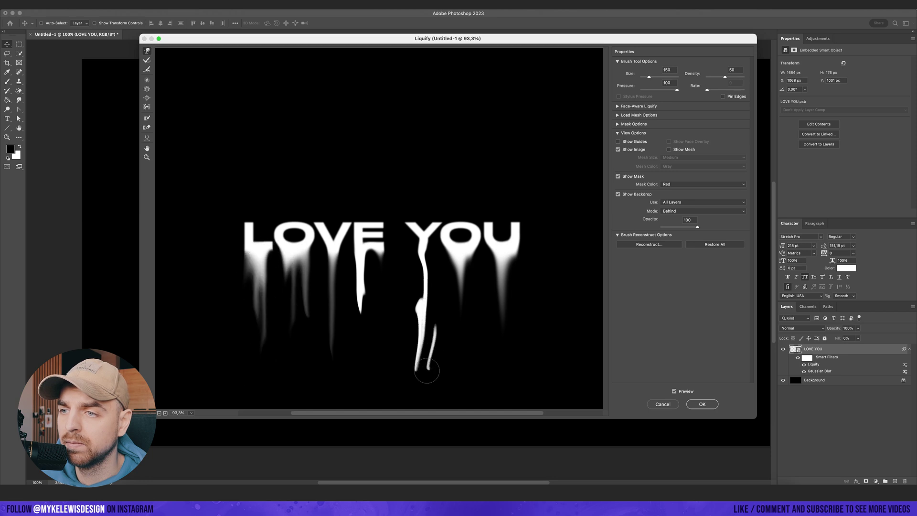
pyautogui.press('super+z')
pyautogui.moveTo(400, 304); pyautogui.dragTo(435, 326)
pyautogui.moveTo(409, 285)
pyautogui.mouseDown()
pyautogui.moveTo(420, 278)
pyautogui.moveTo(429, 358)
pyautogui.mouseUp()
pyautogui.moveTo(427, 312); pyautogui.dragTo(421, 344)
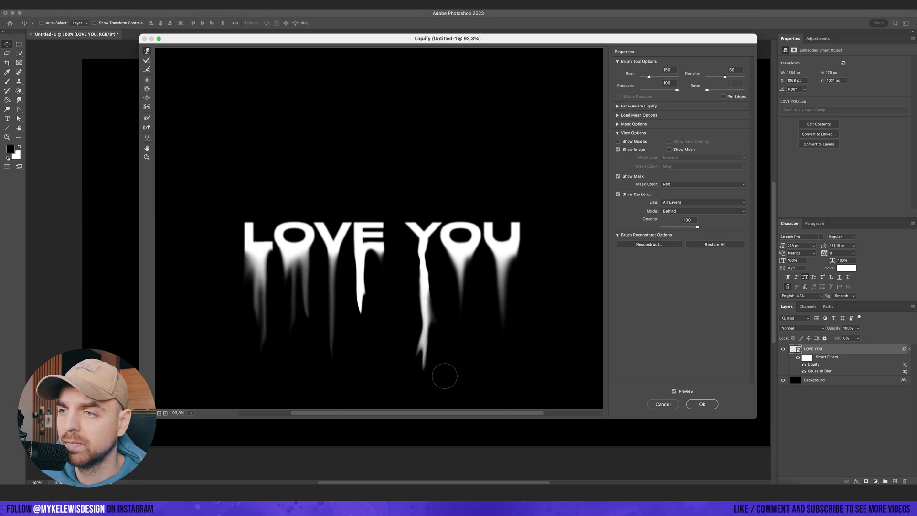
# Stretch the E's drip further down and refine the sides of the E and Y drips with the 150 warp brush.
pyautogui.moveTo(372, 273); pyautogui.dragTo(363, 377)
pyautogui.scroll(-1, 364, 354)
pyautogui.press(']')
pyautogui.press(']')
pyautogui.press(']')
pyautogui.press(']')
pyautogui.press(']')
pyautogui.press(']')
pyautogui.press(']')
pyautogui.press('[')
pyautogui.press('[')
pyautogui.press('[')
pyautogui.press('[')
pyautogui.press('[')
pyautogui.press('[')
pyautogui.press('[')
pyautogui.moveTo(347, 273); pyautogui.dragTo(374, 279)
pyautogui.moveTo(411, 272); pyautogui.dragTo(429, 269)
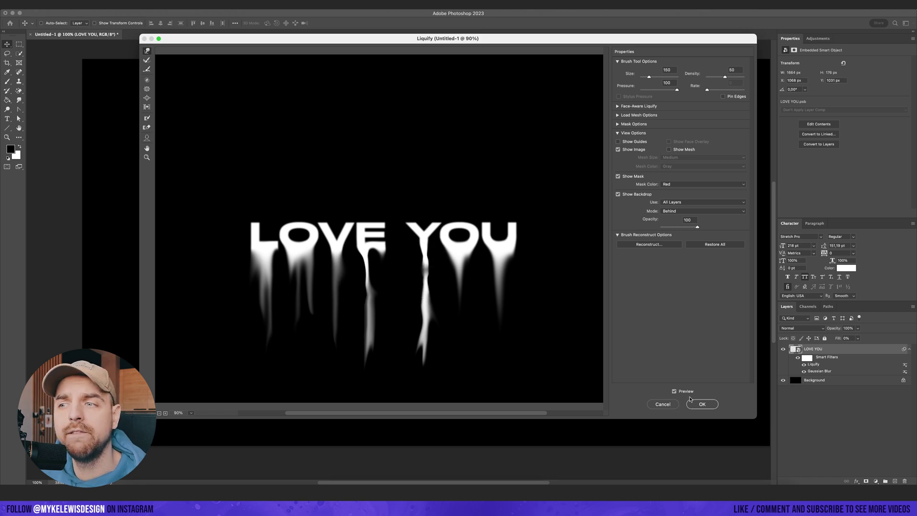
# Apply the Liquify warp and set the LOVE YOU layer's Fill to 100%.
pyautogui.click(703, 403)
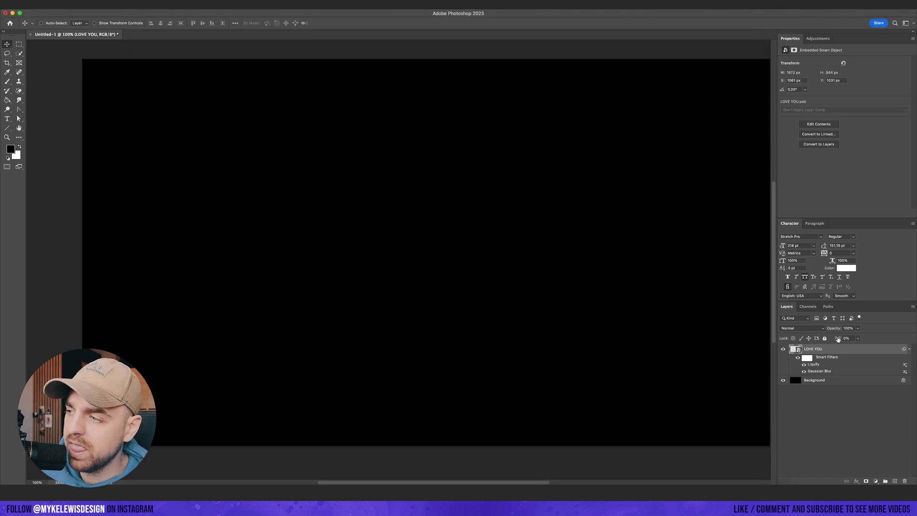
pyautogui.click(855, 338)
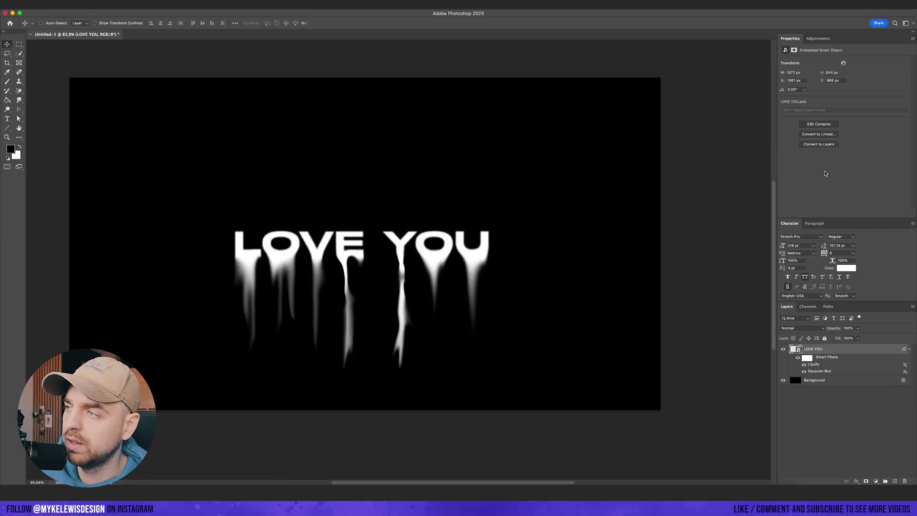
# Add a Gradient Map adjustment layer above the LOVE YOU layer.
pyautogui.click(818, 39)
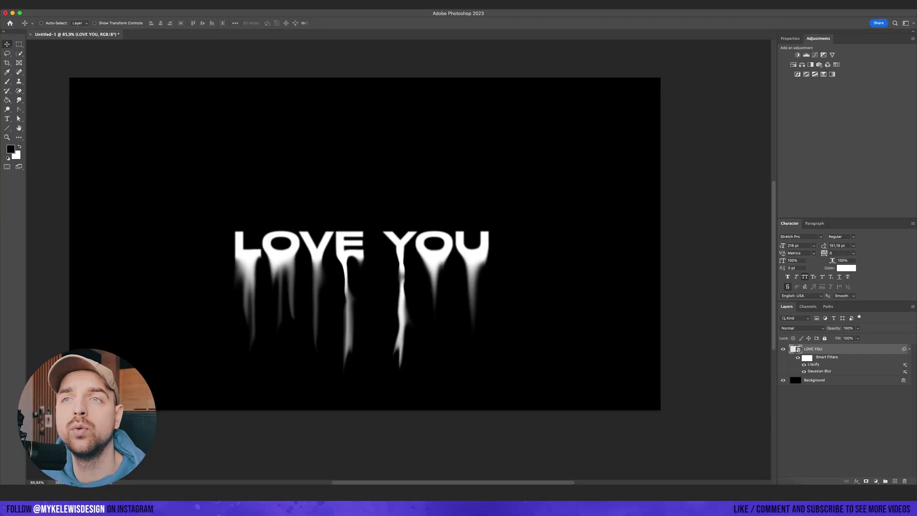
pyautogui.click(238, 5)
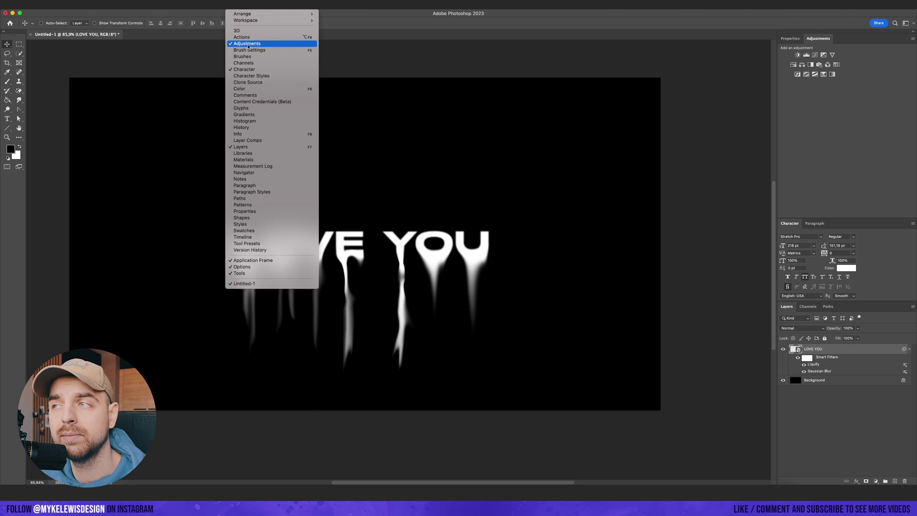
pyautogui.click(870, 123)
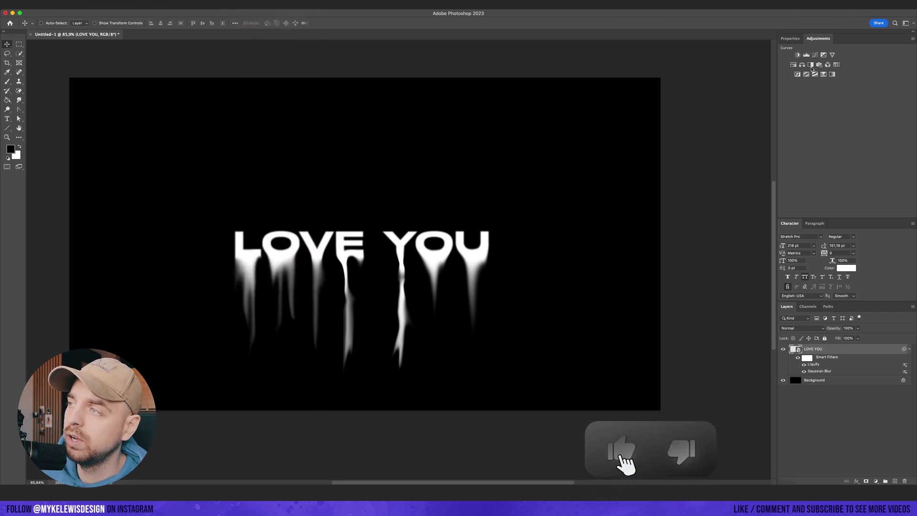
pyautogui.click(824, 74)
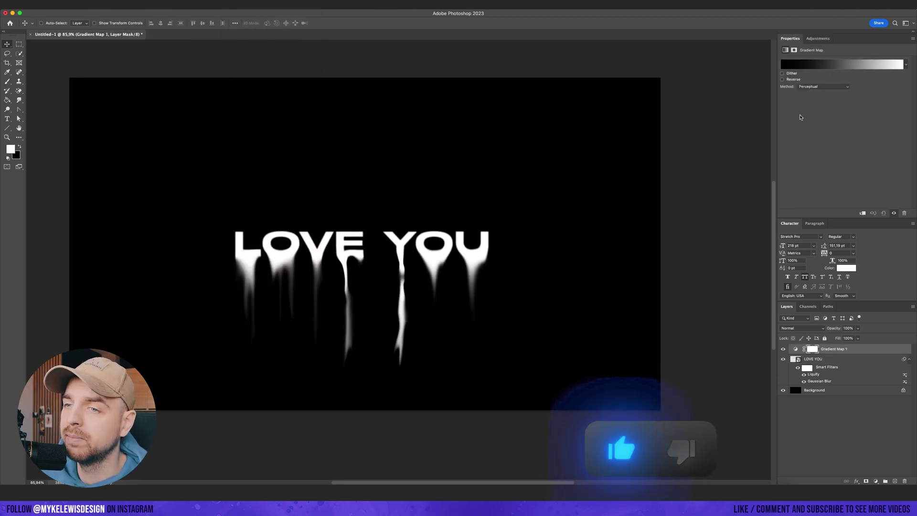
# Recolour the Gradient Map with the dark, pink, orange and cream preset from Gradients_03 and shift its pink stop slightly toward the dark end.
pyautogui.click(846, 65)
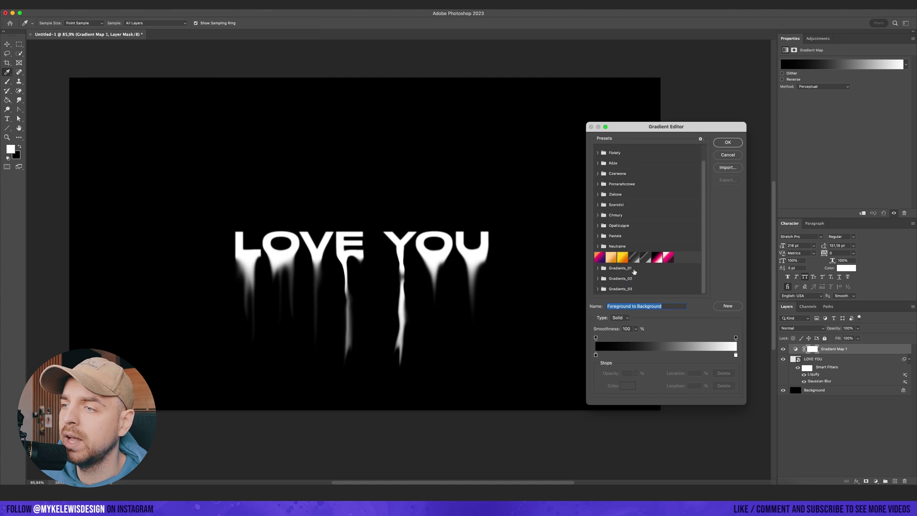
pyautogui.scroll(-1, 624, 280)
pyautogui.click(618, 288)
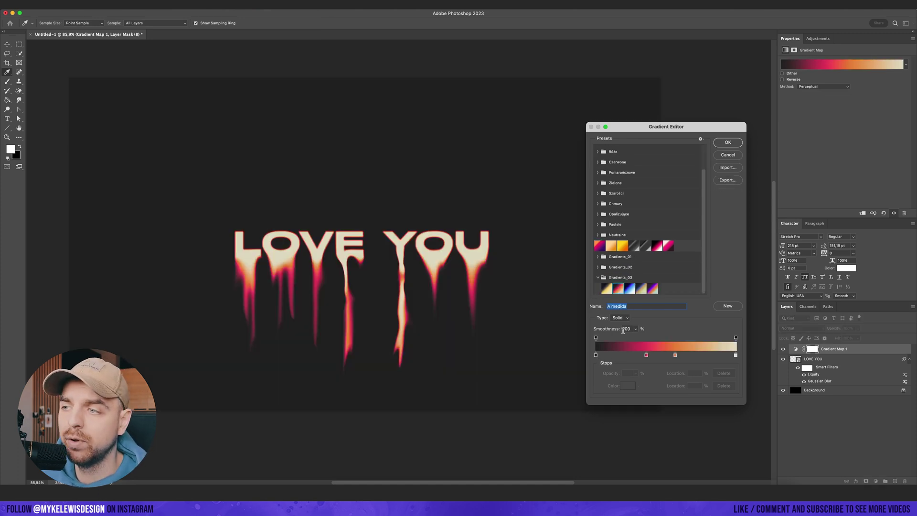
pyautogui.moveTo(646, 355); pyautogui.dragTo(643, 355)
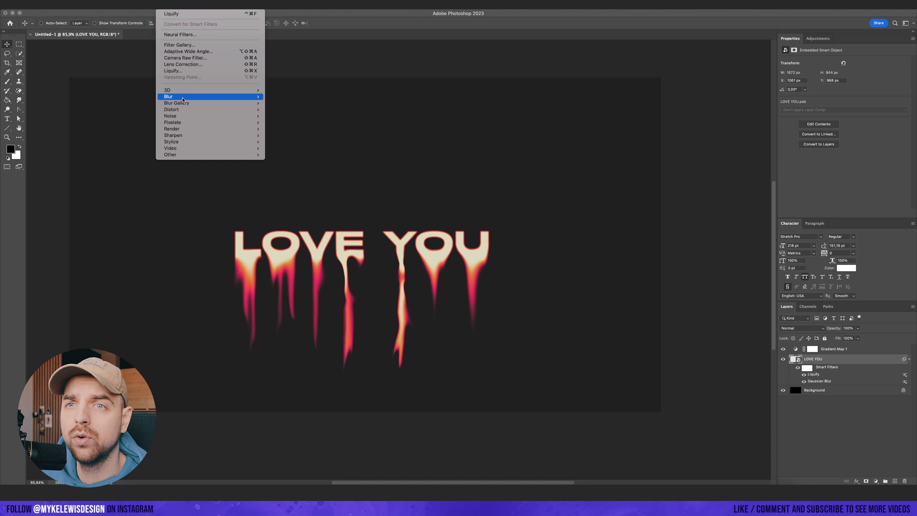
# Apply a second Gaussian Blur to the LOVE YOU smart object.
pyautogui.moveTo(183, 99)
pyautogui.click(290, 123)
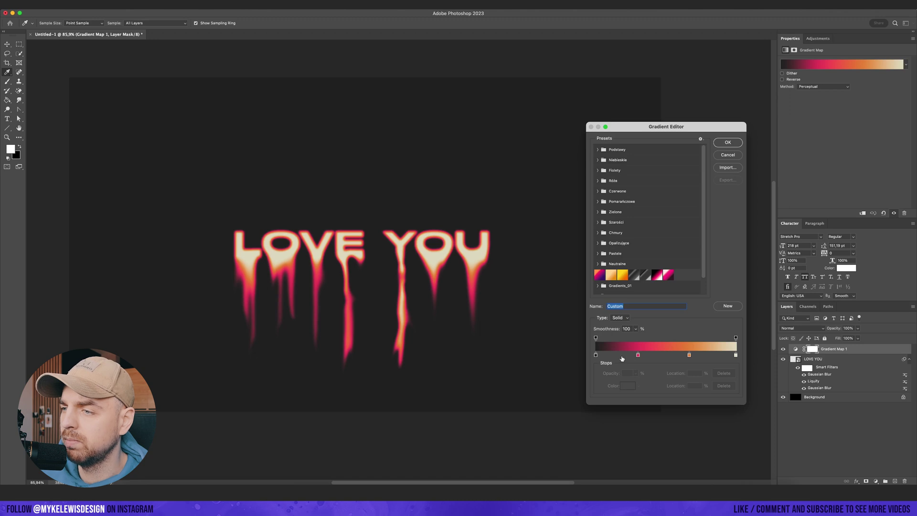
# Add a bright orange stop near the light end of the Gradient Map's gradient and shift the existing orange stop toward the pink one.
pyautogui.click(711, 355)
pyautogui.doubleClick(711, 355)
pyautogui.moveTo(690, 357); pyautogui.dragTo(673, 356)
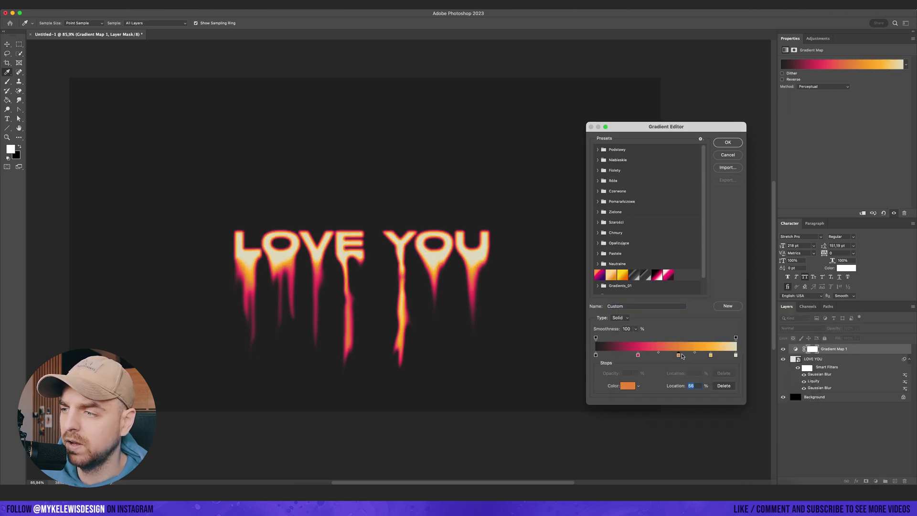
pyautogui.moveTo(639, 357); pyautogui.dragTo(674, 357)
pyautogui.click(597, 356)
pyautogui.doubleClick(674, 355)
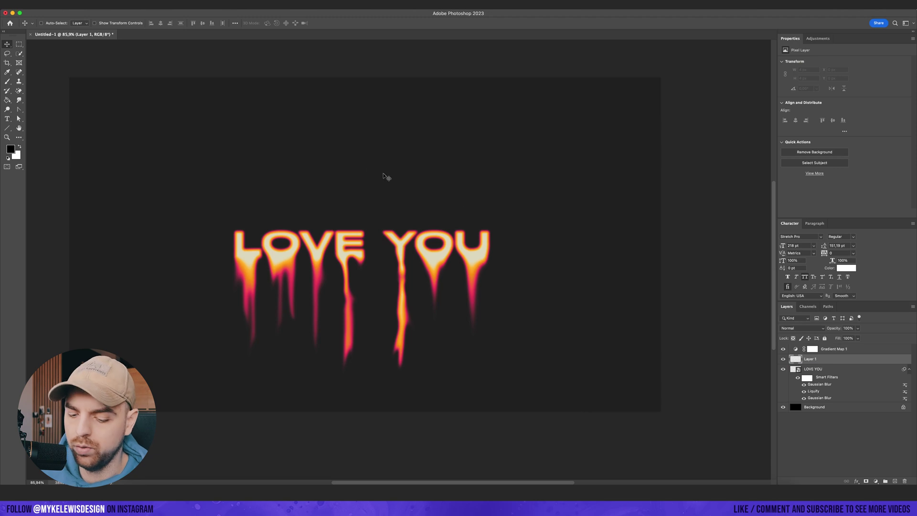
# With white as foreground and the Gradient Map hidden, paint a soft round glow on Layer 1 and place it over YOU.
pyautogui.press('b')
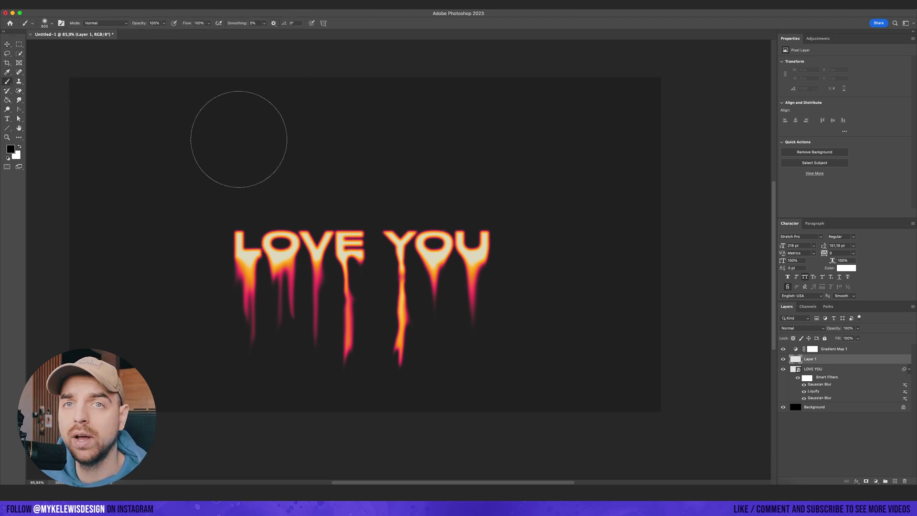
pyautogui.click(413, 171)
pyautogui.press('super+z')
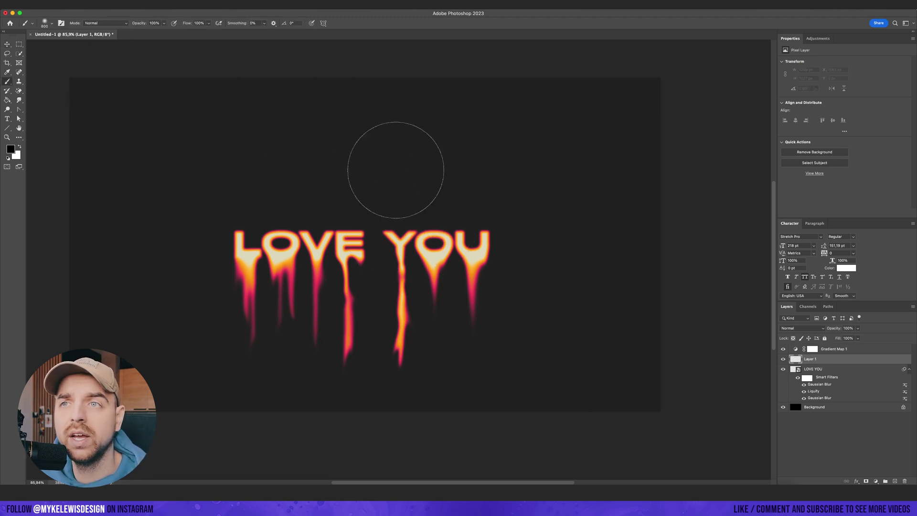
pyautogui.press('x')
pyautogui.click(454, 179)
pyautogui.press('super+z')
pyautogui.click(783, 349)
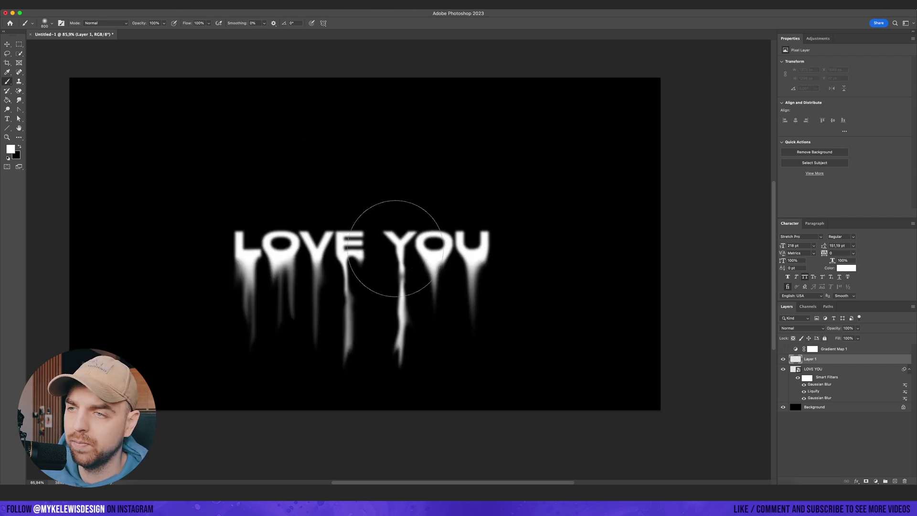
pyautogui.click(411, 240)
pyautogui.press('v')
pyautogui.moveTo(444, 237)
pyautogui.mouseDown()
pyautogui.moveTo(459, 254)
pyautogui.moveTo(465, 213)
pyautogui.moveTo(459, 227)
pyautogui.mouseUp()
# Try to warp the glow on Layer 1 into a crescent beneath YOU.
pyautogui.click(14, 79)
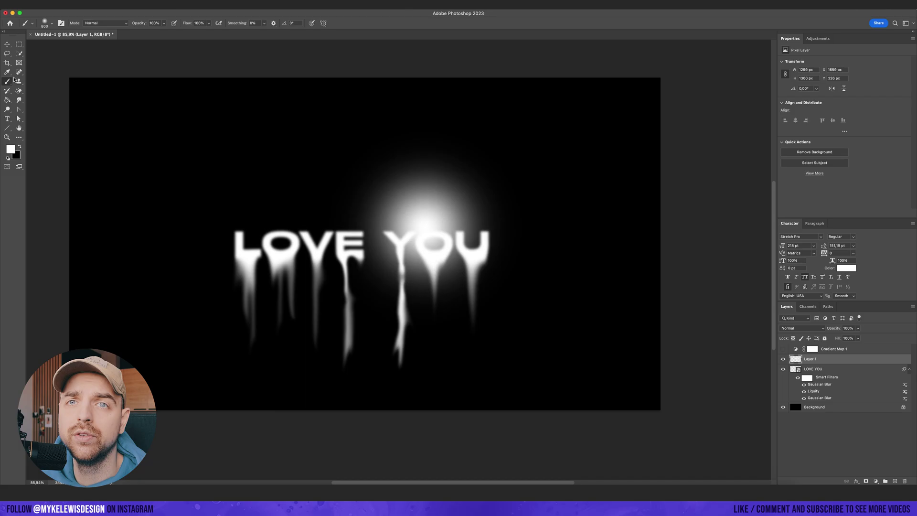
pyautogui.click(51, 24)
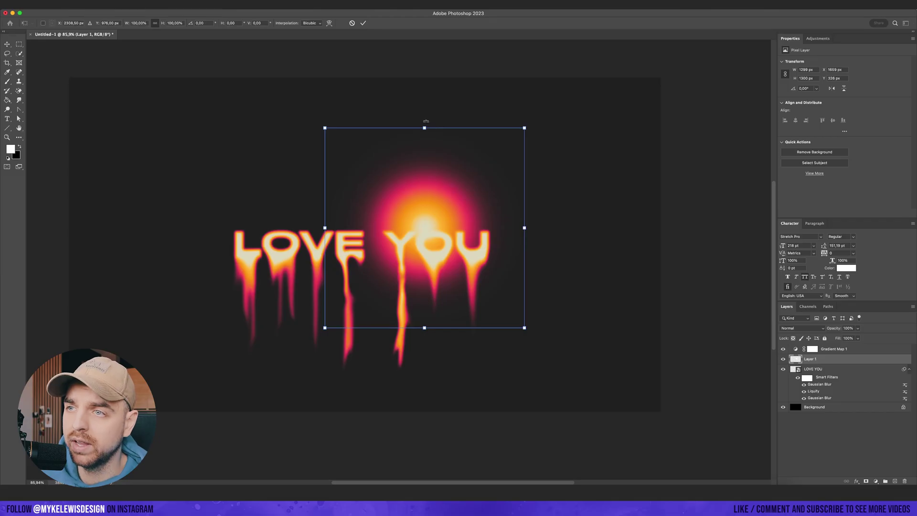
pyautogui.click(363, 23)
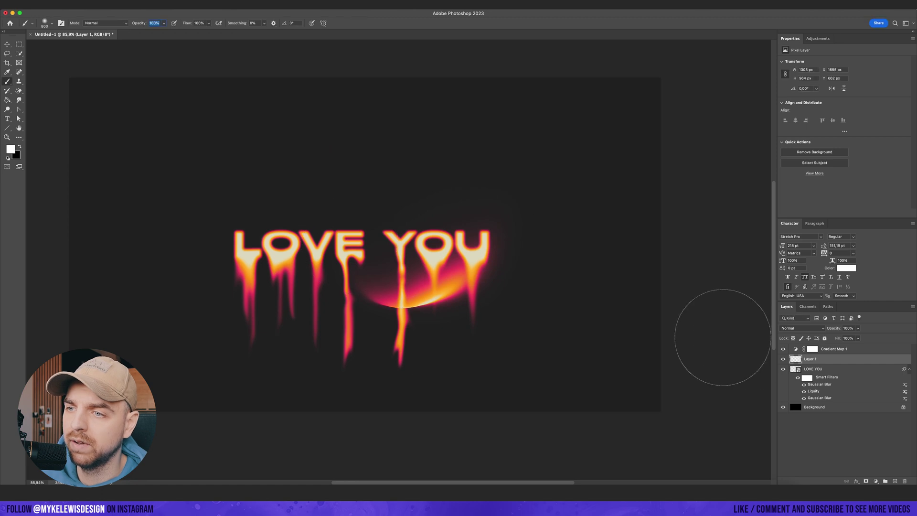
# Warp the glow into a curved streak around YOU, put Layer 1 beneath the LOVE YOU layer and collapse its smart filters.
pyautogui.press('super+t')
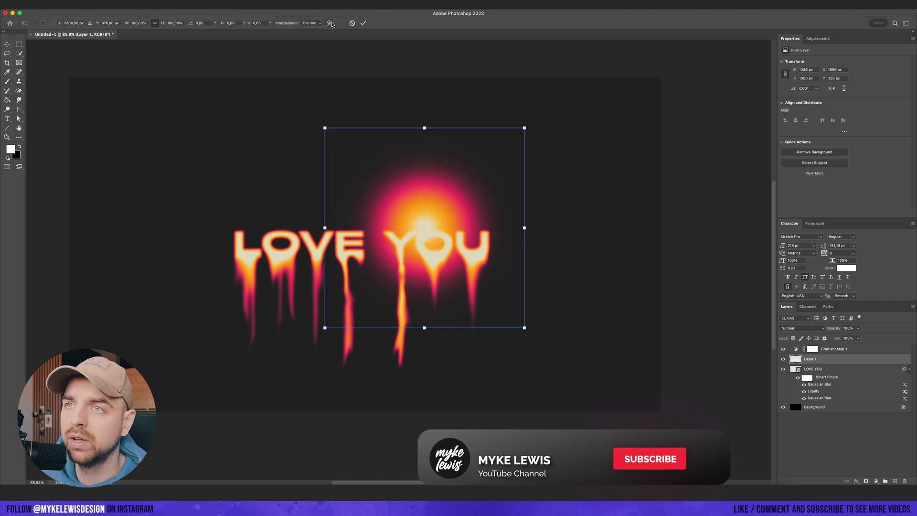
pyautogui.click(331, 24)
pyautogui.moveTo(379, 167); pyautogui.dragTo(419, 210)
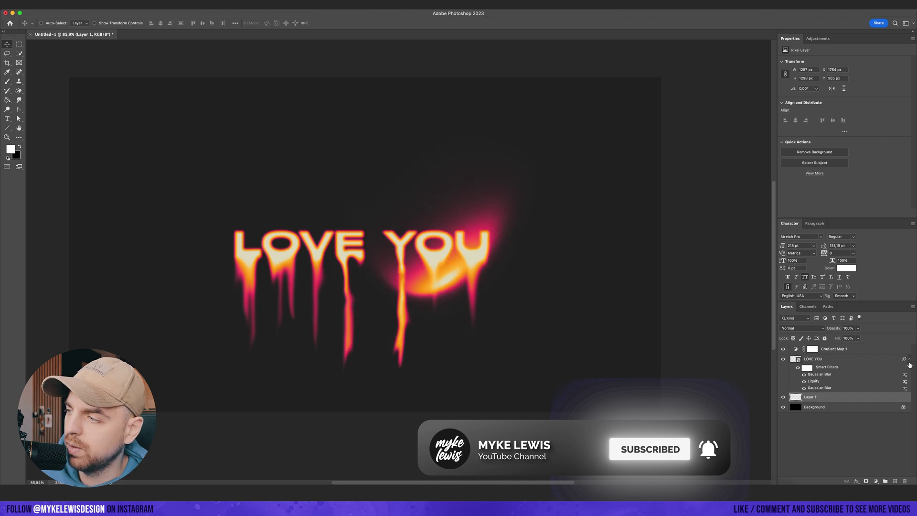
pyautogui.click(910, 359)
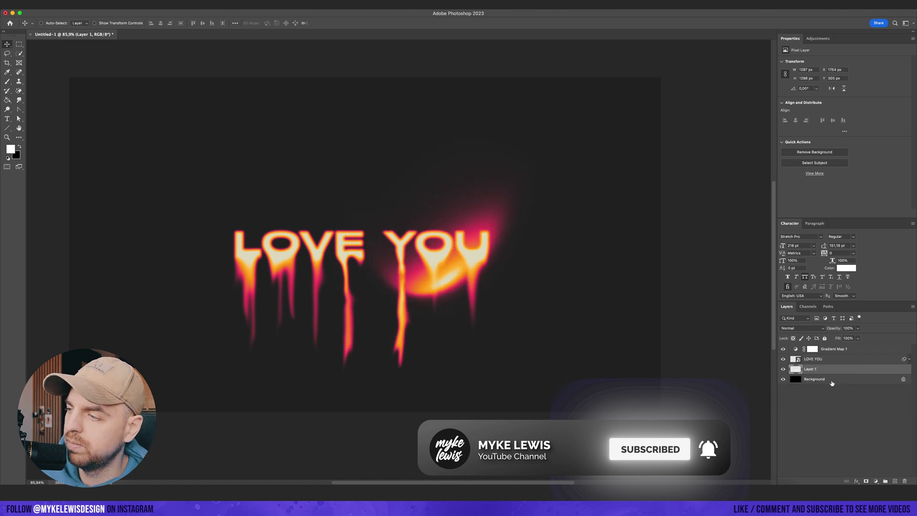
# Lower Layer 1's Opacity to 49%, then rotate the glow 30°, shrink it and place it behind the E's drip.
pyautogui.click(858, 328)
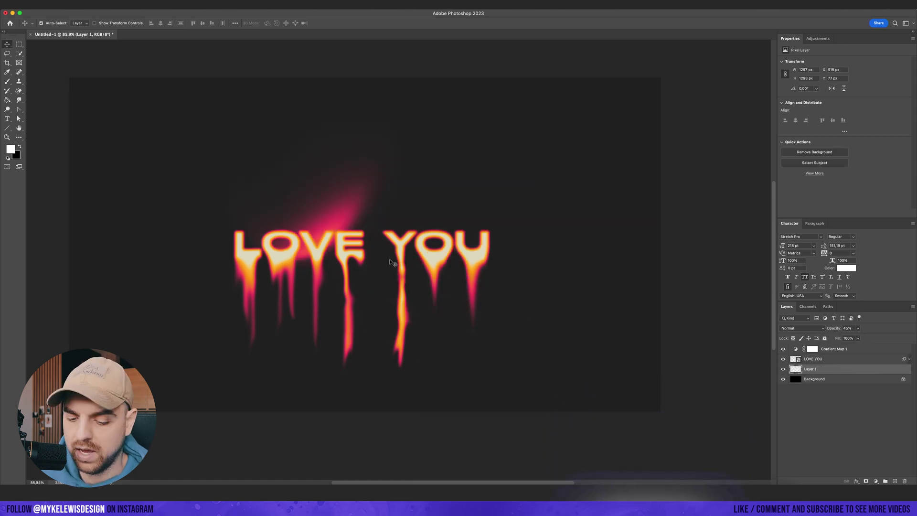
pyautogui.press('super+t')
pyautogui.moveTo(476, 151); pyautogui.dragTo(172, 271)
pyautogui.moveTo(308, 182); pyautogui.dragTo(278, 268)
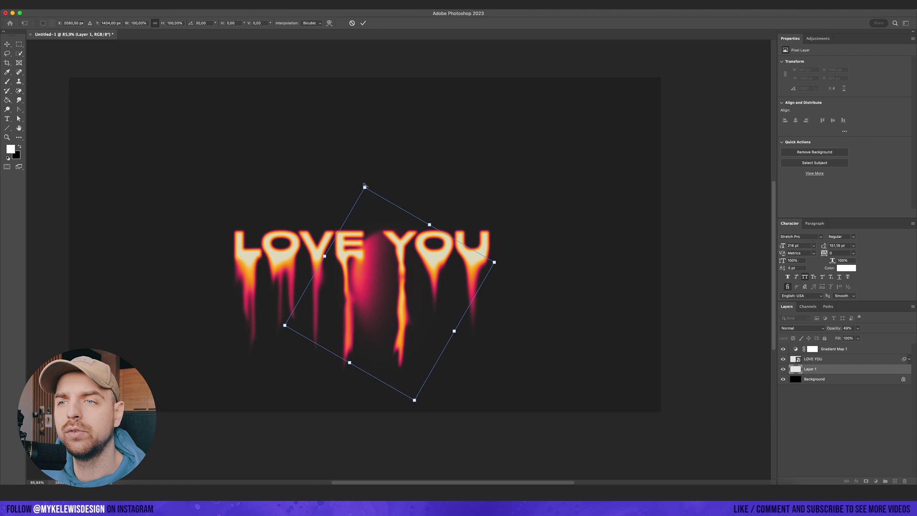
pyautogui.moveTo(365, 186); pyautogui.dragTo(363, 267)
pyautogui.press('Return')
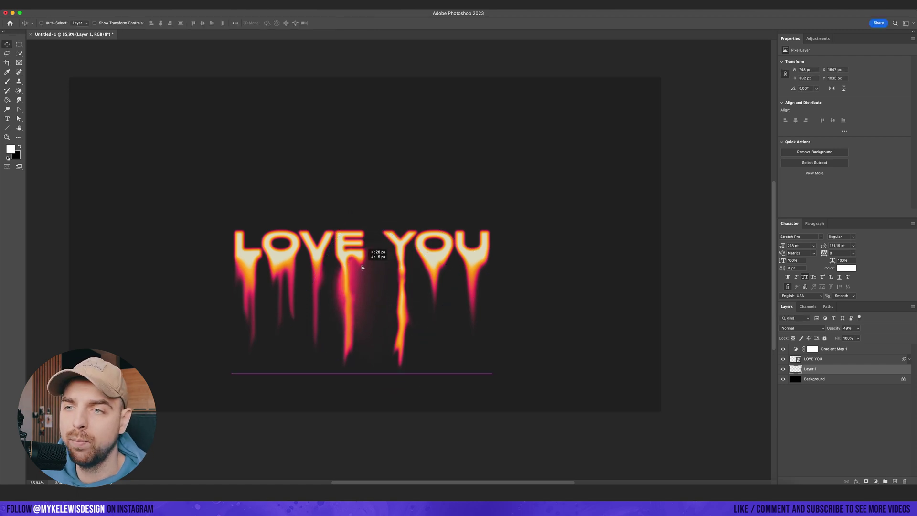
# Duplicate the glow, move the copy above the LOVE YOU layer onto the O of YOU and set its Opacity to 100%.
pyautogui.moveTo(401, 304); pyautogui.dragTo(593, 261)
pyautogui.press('super+t')
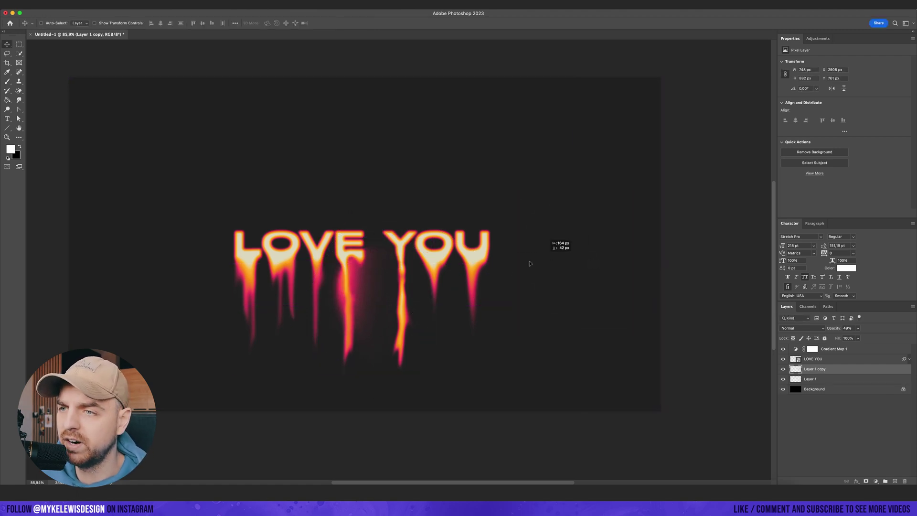
pyautogui.moveTo(530, 264); pyautogui.dragTo(471, 276)
pyautogui.press('super+]')
pyautogui.scroll(5, 444, 247)
pyautogui.moveTo(443, 247)
pyautogui.mouseDown()
pyautogui.moveTo(447, 265)
pyautogui.moveTo(429, 255)
pyautogui.moveTo(445, 266)
pyautogui.mouseUp()
pyautogui.press('0')
pyautogui.scroll(-5, 441, 301)
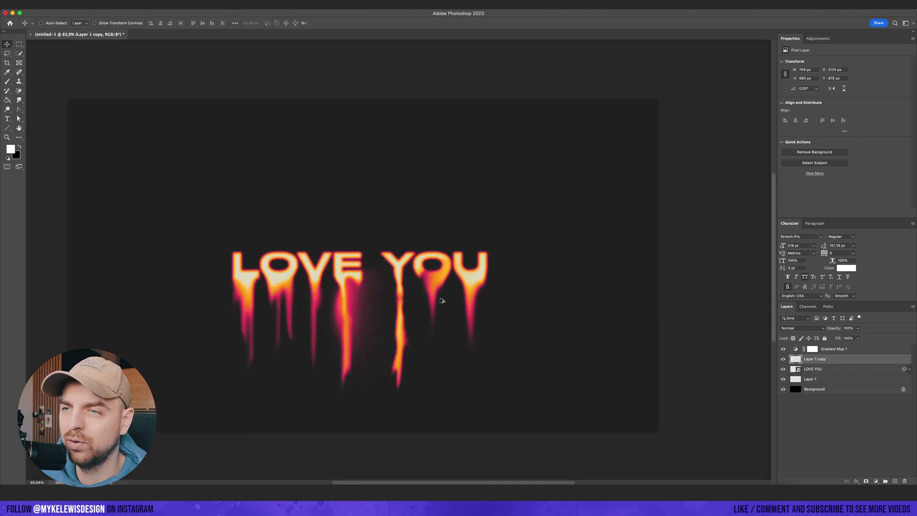
pyautogui.scroll(-2, 442, 300)
pyautogui.scroll(3, 439, 288)
# Duplicate the glow again, scale the copy to about 60% and place it over the E of LOVE.
pyautogui.press('super+j')
pyautogui.scroll(5, 344, 269)
pyautogui.press('super+t')
pyautogui.moveTo(345, 270); pyautogui.dragTo(366, 280)
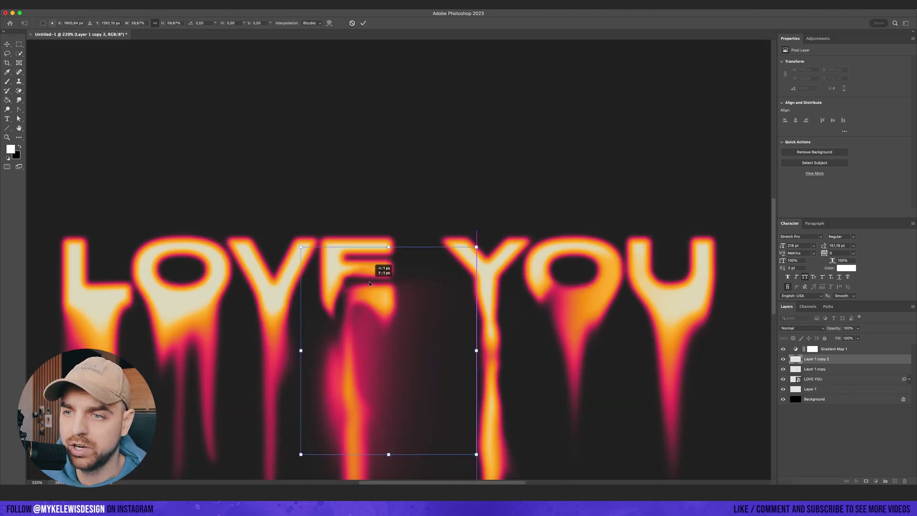
pyautogui.press('Return')
pyautogui.scroll(-10, 376, 290)
pyautogui.scroll(10, 355, 318)
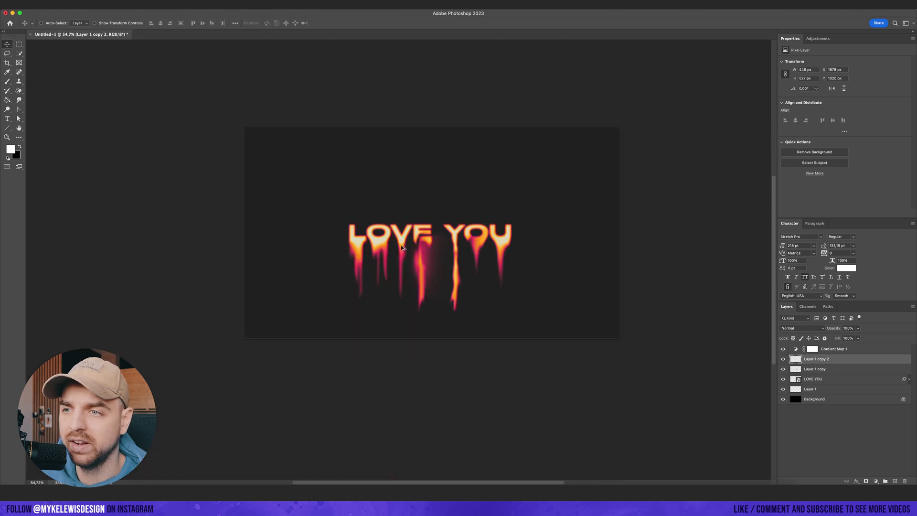
# Spread further copies of the small glow over the L, O and V of LOVE.
pyautogui.scroll(5, 420, 239)
pyautogui.press('super+j')
pyautogui.moveTo(463, 265); pyautogui.dragTo(283, 259)
pyautogui.scroll(-5, 284, 263)
pyautogui.press('super+j')
pyautogui.moveTo(325, 288); pyautogui.dragTo(288, 283)
pyautogui.press('super+j')
# Duplicate the small glow, shrink the copy and place it over the U of YOU, then duplicate it once more.
pyautogui.scroll(5, 311, 270)
pyautogui.press('super+j')
pyautogui.press('super+t')
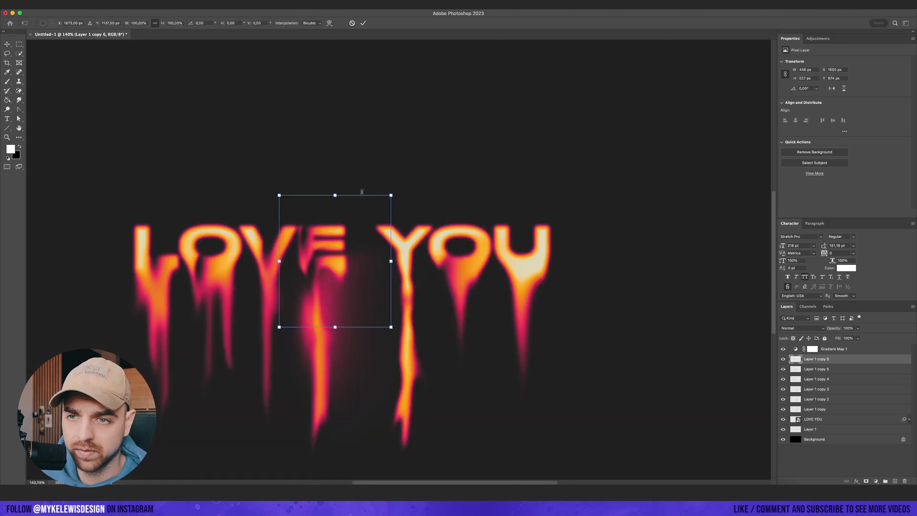
pyautogui.moveTo(391, 195); pyautogui.dragTo(369, 221)
pyautogui.moveTo(362, 193); pyautogui.dragTo(401, 265)
pyautogui.moveTo(429, 299); pyautogui.dragTo(470, 334)
pyautogui.moveTo(421, 306); pyautogui.dragTo(555, 249)
pyautogui.press('Return')
pyautogui.scroll(2, 404, 334)
pyautogui.press('super+j')
pyautogui.scroll(-8, 525, 276)
pyautogui.scroll(6, 550, 278)
pyautogui.scroll(-2, 471, 310)
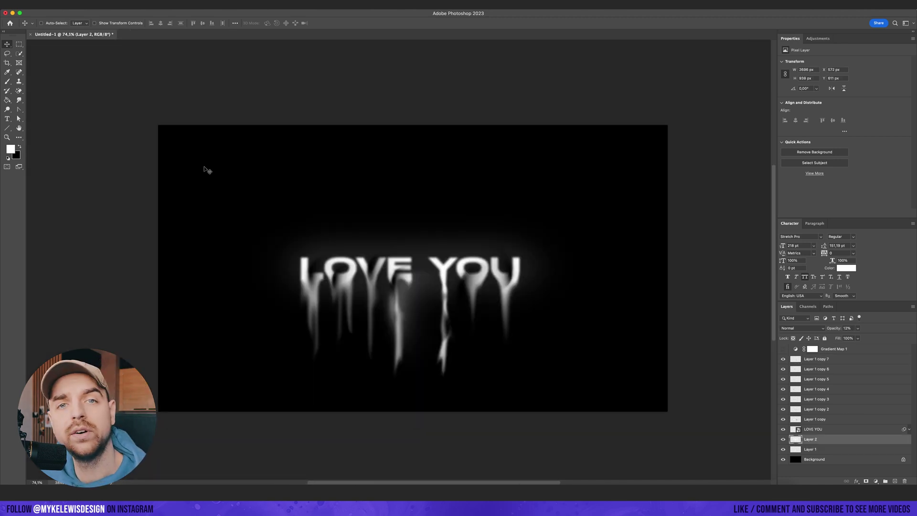
# Group all layers from Layer 1 copy 7 down to Layer 1, leaving out the Background and the Gradient Map.
pyautogui.click(830, 362)
pyautogui.keyDown('shift'); pyautogui.click(827, 451); pyautogui.keyUp('shift')
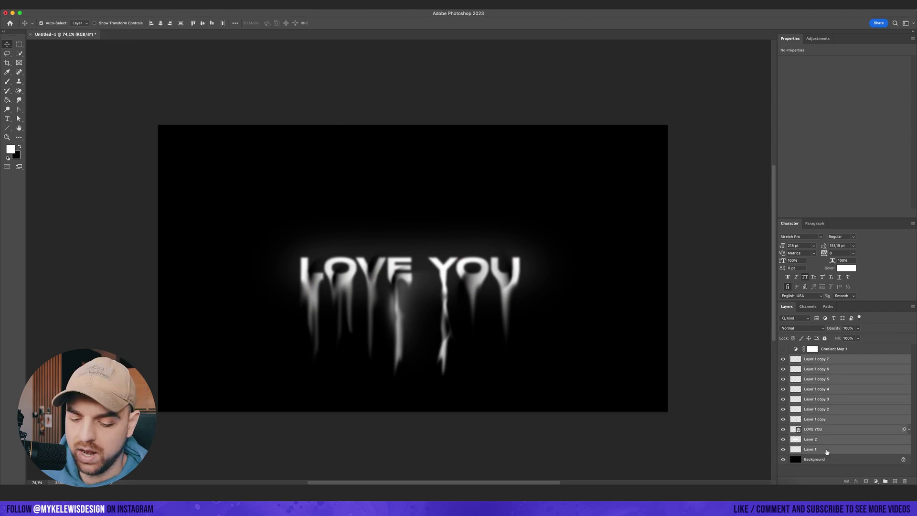
pyautogui.press('super+g')
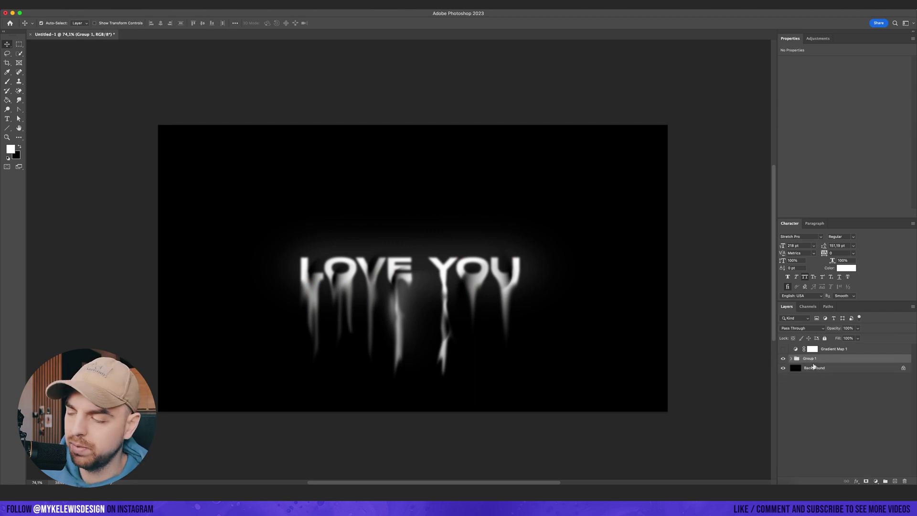
# Add a new layer above Group 1 filled with the merged artwork using Apply Image, and show Gradient Map 1 again.
pyautogui.press('super+shift+alt+n')
pyautogui.click(85, 5)
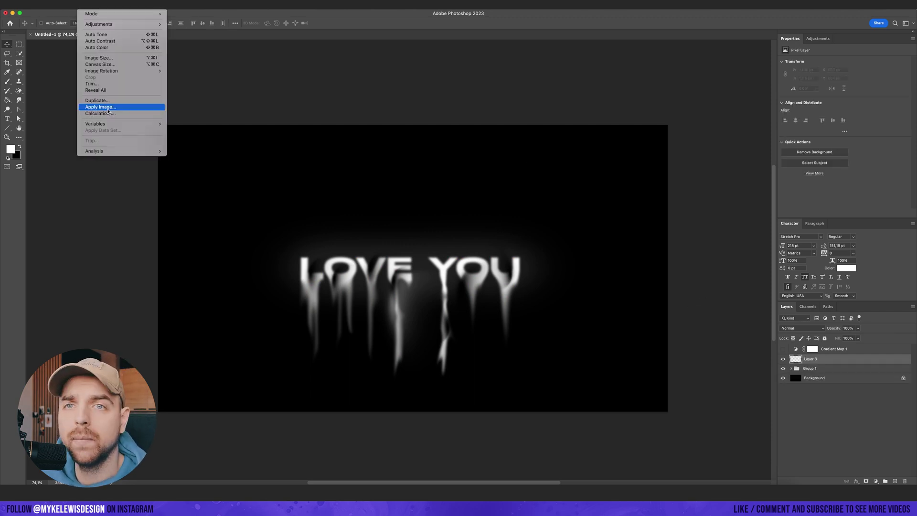
pyautogui.click(99, 107)
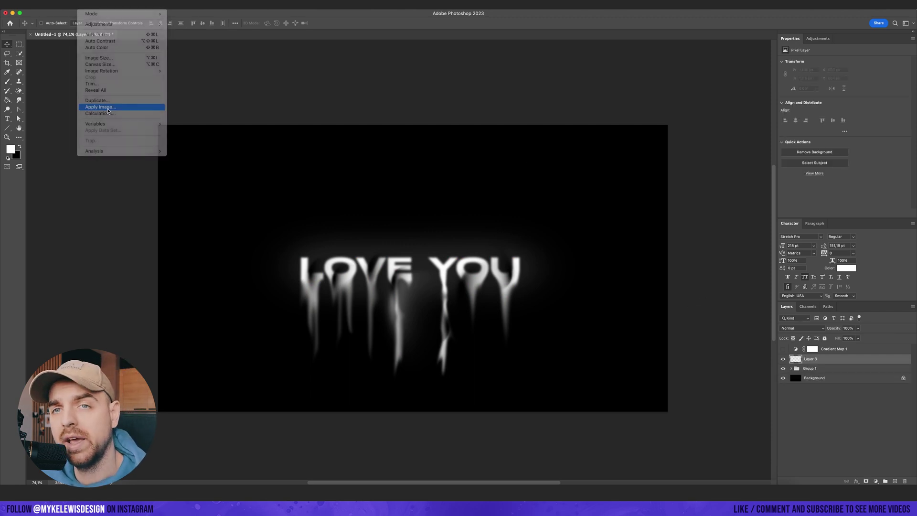
pyautogui.click(534, 151)
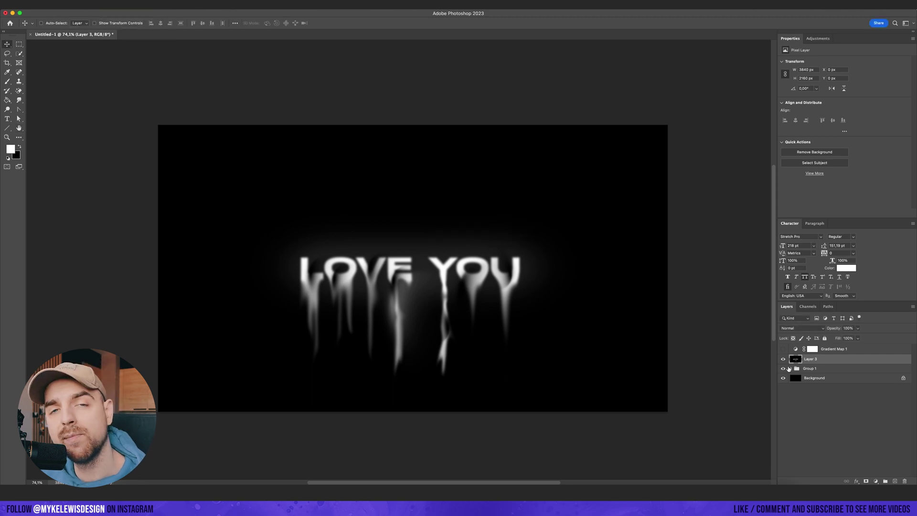
pyautogui.click(783, 349)
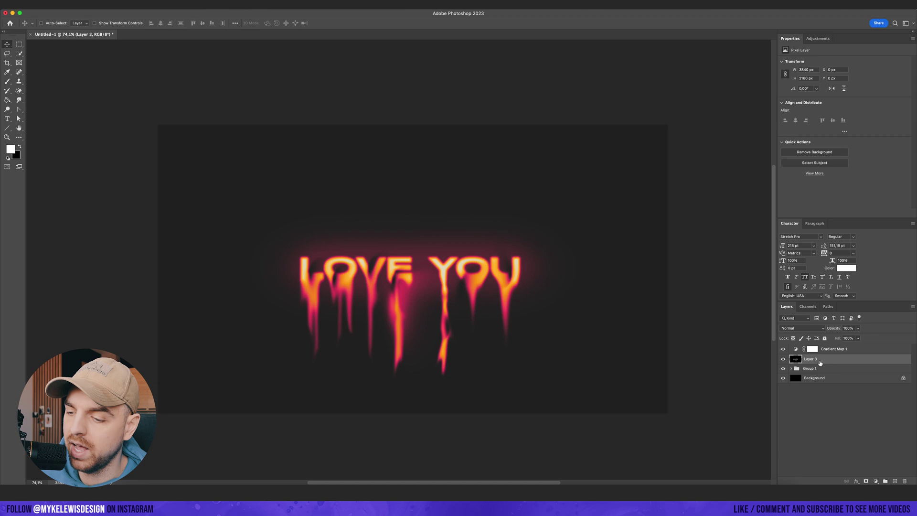
# Apply the Filter Gallery's Halftone Pattern to Layer 3 with Size 2 and pattern type Dot, raising the Contrast slightly.
pyautogui.click(165, 5)
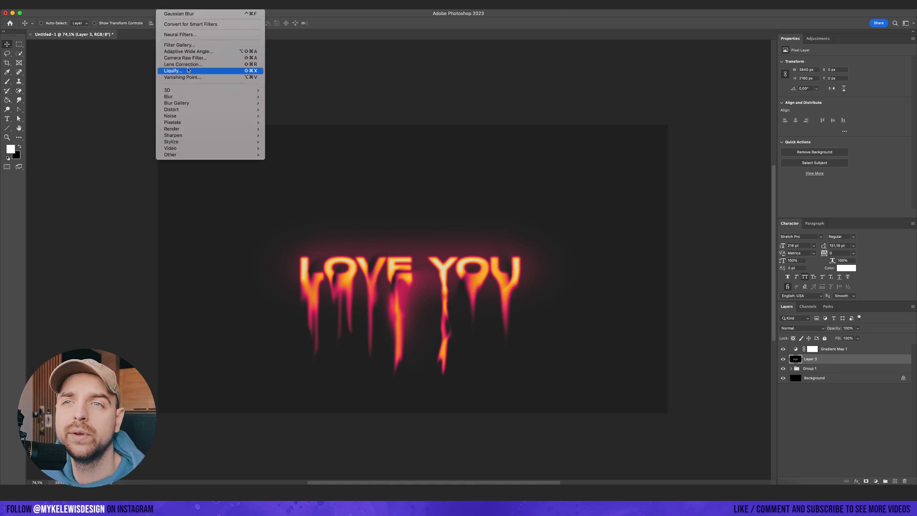
pyautogui.click(189, 46)
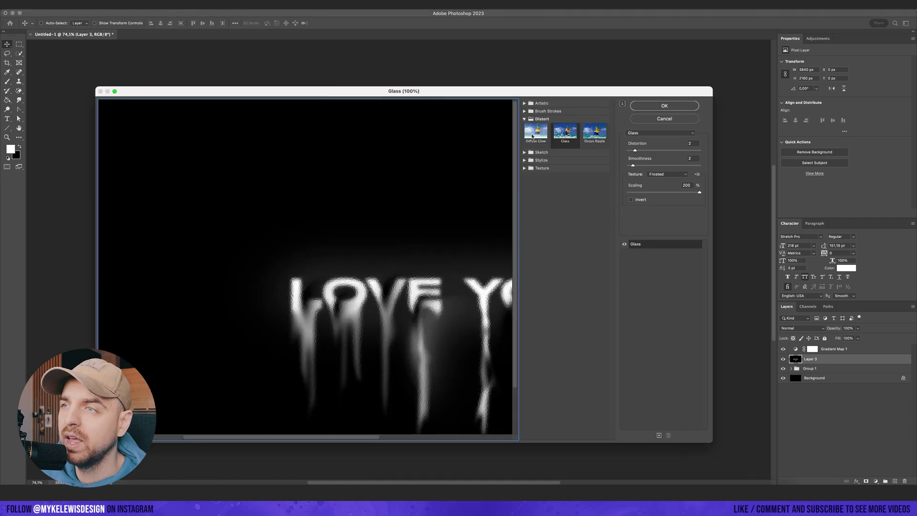
pyautogui.click(529, 152)
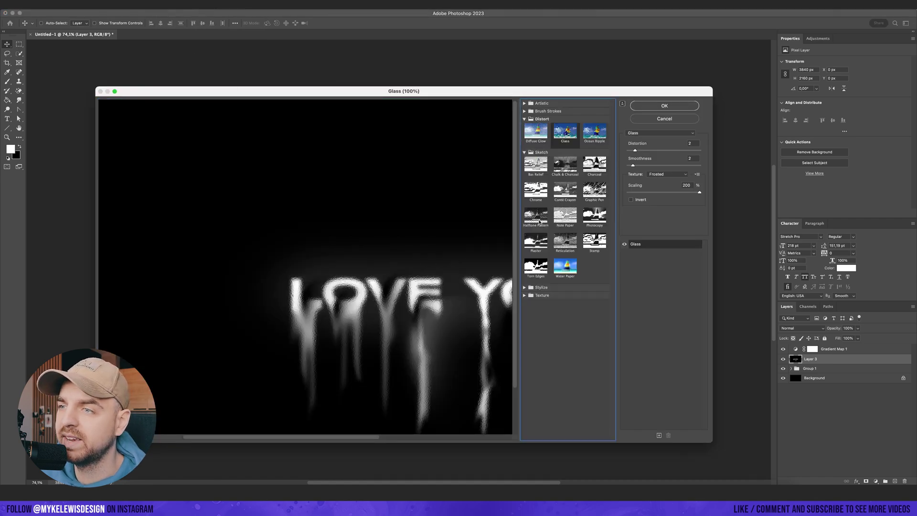
pyautogui.click(536, 216)
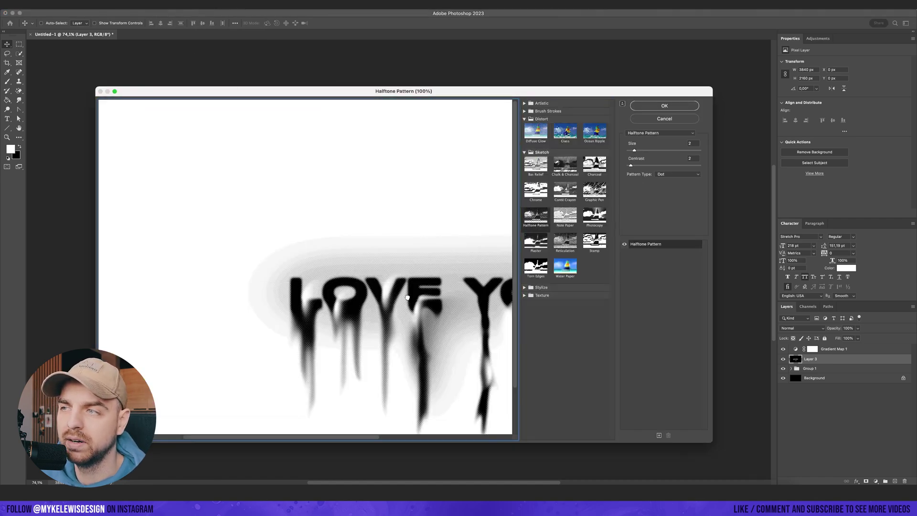
pyautogui.moveTo(373, 309); pyautogui.dragTo(327, 276)
pyautogui.click(631, 167)
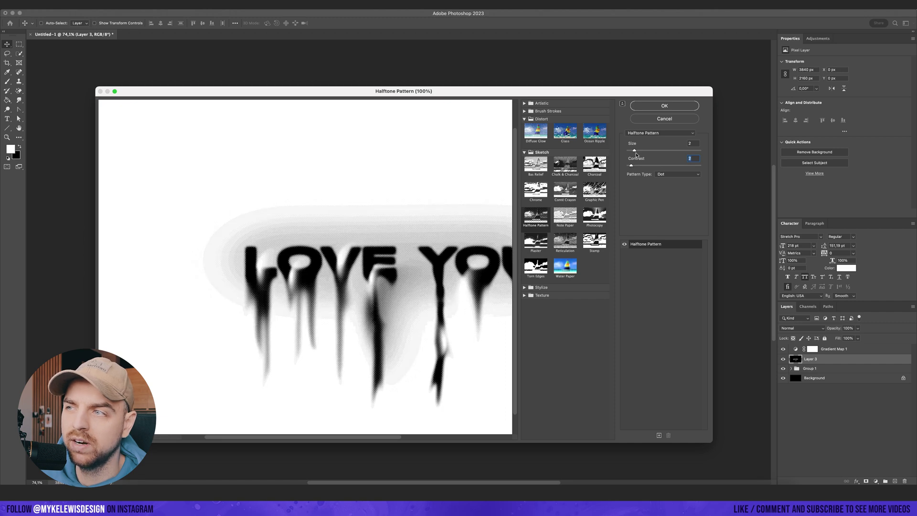
pyautogui.click(640, 106)
pyautogui.scroll(2, 487, 232)
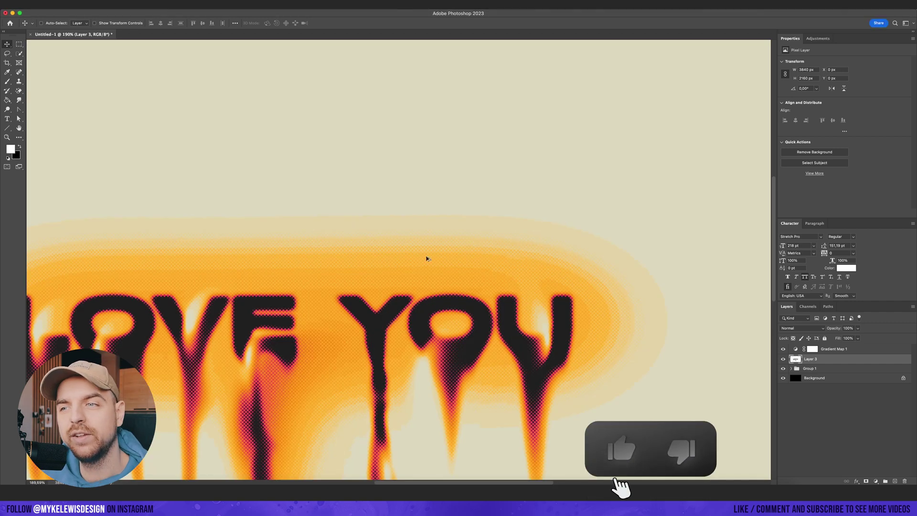
pyautogui.scroll(-1, 428, 256)
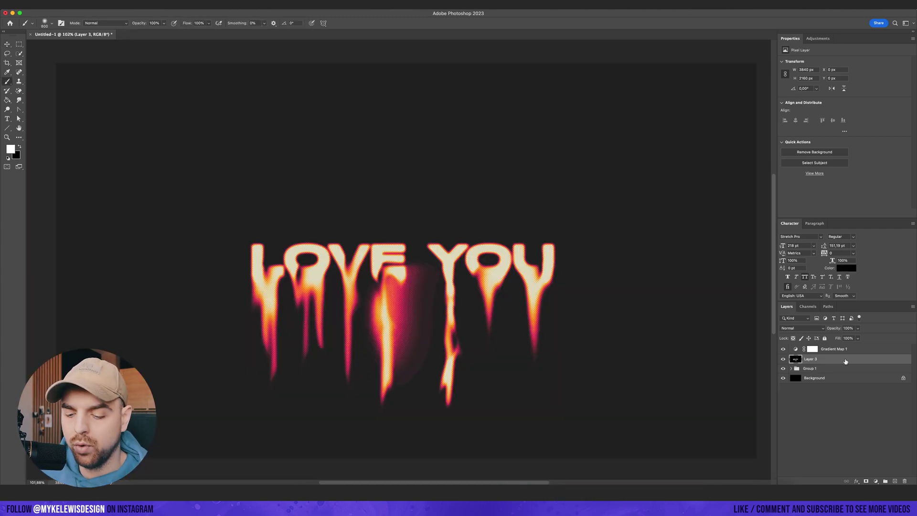
# Duplicate Layer 3 and set the copy's blend mode to Difference.
pyautogui.press('super+j')
pyautogui.click(815, 330)
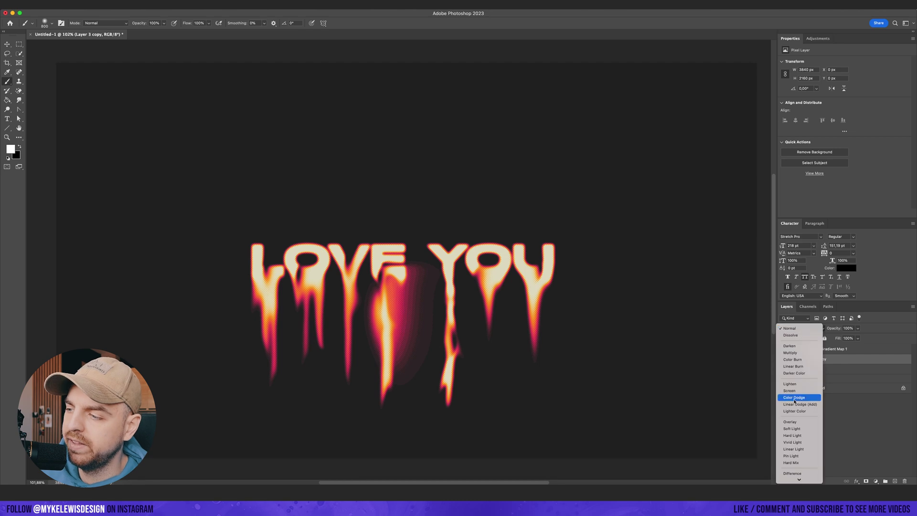
pyautogui.click(793, 473)
# Offset Layer 3 copy 5 px to the right and 12 px down.
pyautogui.click(8, 45)
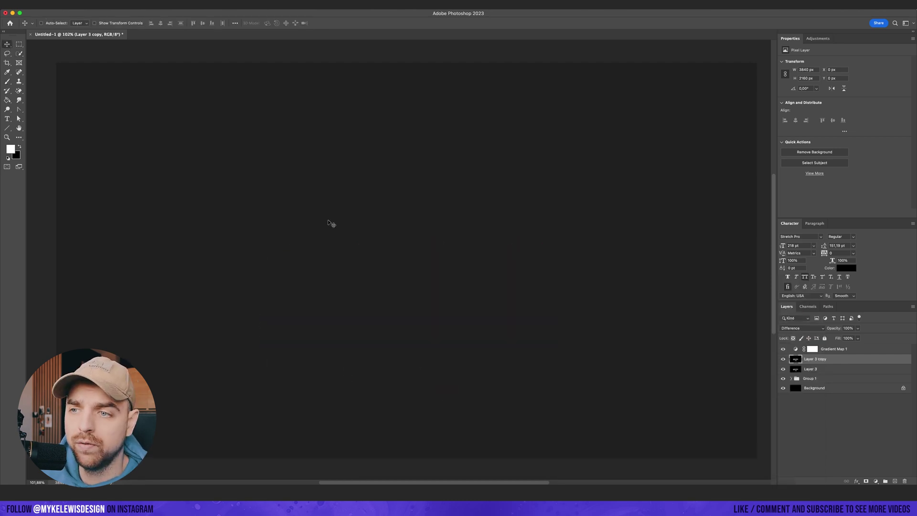
pyautogui.press('Right')
pyautogui.press('Right')
pyautogui.press('Right')
pyautogui.press('Right')
pyautogui.press('Right')
pyautogui.press('Down')
pyautogui.press('Down')
pyautogui.press('Down')
pyautogui.press('Down')
pyautogui.press('Down')
pyautogui.press('Down')
pyautogui.press('Down')
pyautogui.press('Down')
pyautogui.press('Down')
pyautogui.press('Down')
pyautogui.press('Down')
pyautogui.press('Down')
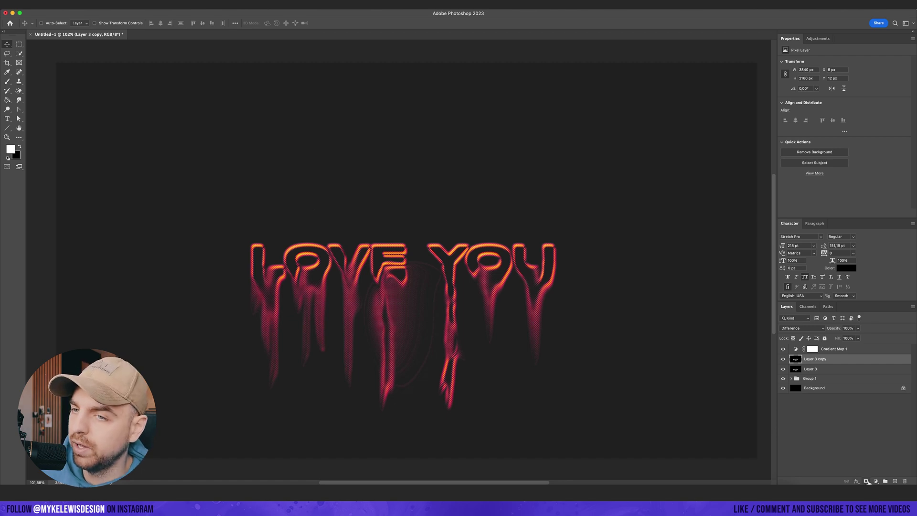
# Set Layer 3 copy's Opacity to 77% and give it a layer mask filled with black.
pyautogui.click(858, 329)
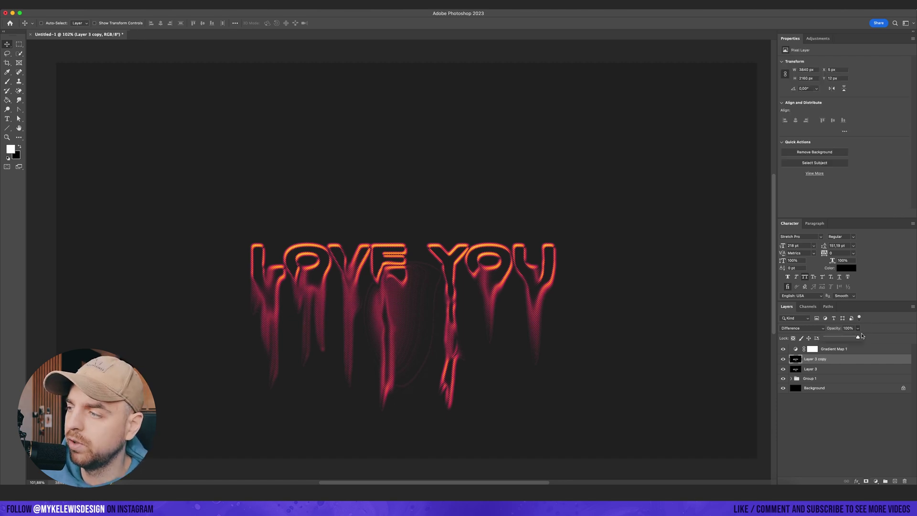
pyautogui.moveTo(853, 338); pyautogui.dragTo(851, 338)
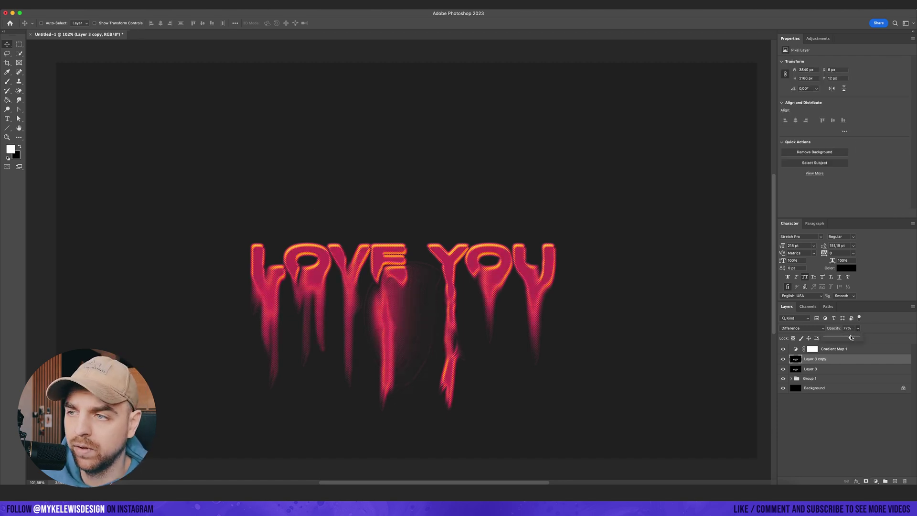
pyautogui.click(867, 481)
pyautogui.press('g')
pyautogui.press('x')
pyautogui.click(413, 281)
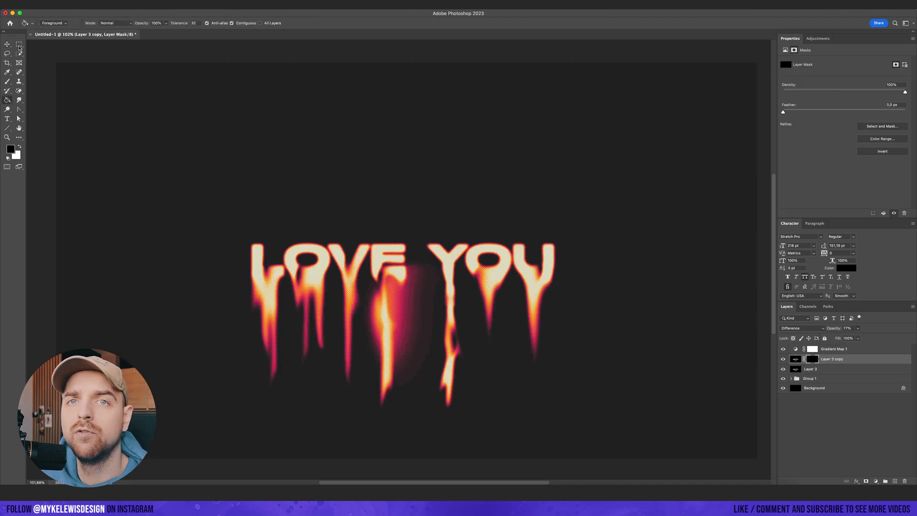
# Paint white on Layer 3 copy's mask with a smaller soft brush over the L, O and V of LOVE.
pyautogui.click(8, 82)
pyautogui.press('x')
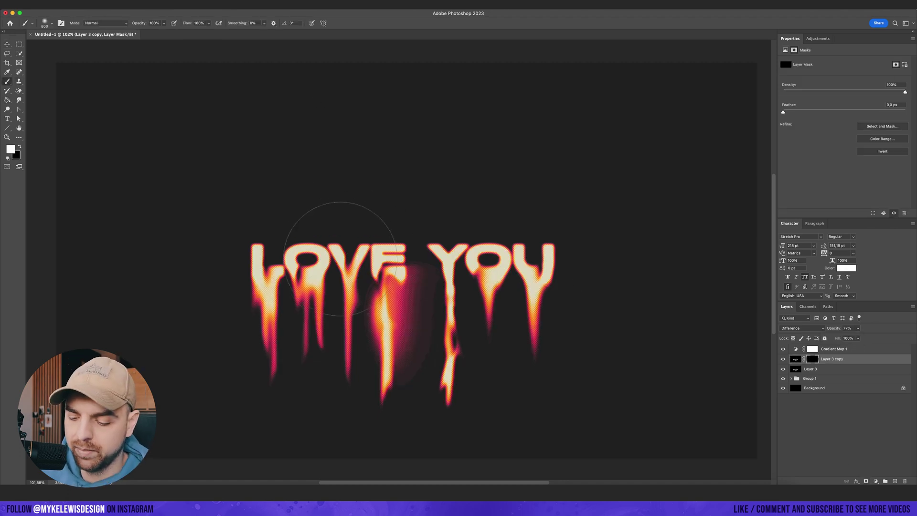
pyautogui.press('[')
pyautogui.press('[')
pyautogui.press('[')
pyautogui.press('[')
pyautogui.press('[')
pyautogui.press('[')
pyautogui.moveTo(334, 267); pyautogui.dragTo(279, 281)
pyautogui.press(']')
pyautogui.click(236, 282)
pyautogui.click(236, 283)
pyautogui.press('[')
pyautogui.press('[')
pyautogui.press('[')
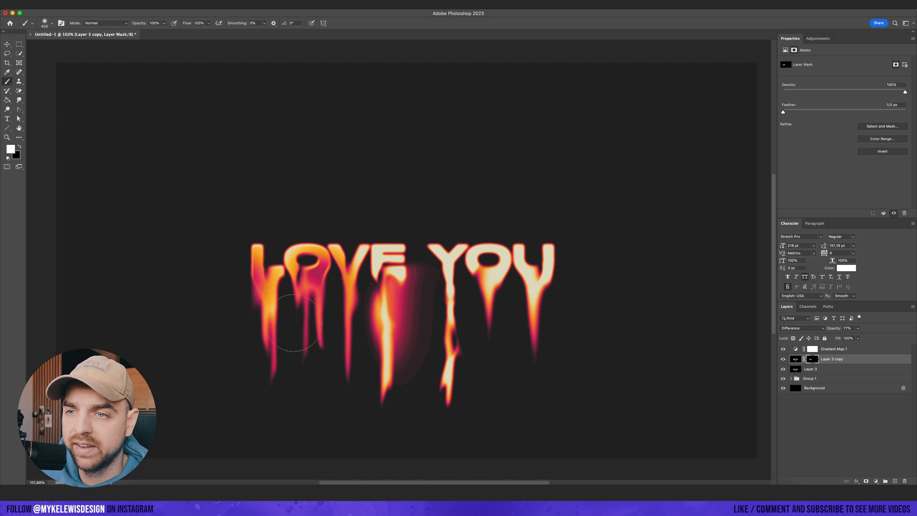
# Continue painting white on the mask beside the E of LOVE and over the letters of YOU with a resized brush.
pyautogui.click(413, 275)
pyautogui.press(']')
pyautogui.press(']')
pyautogui.moveTo(436, 268); pyautogui.dragTo(432, 285)
pyautogui.click(504, 293)
pyautogui.scroll(-3, 332, 332)
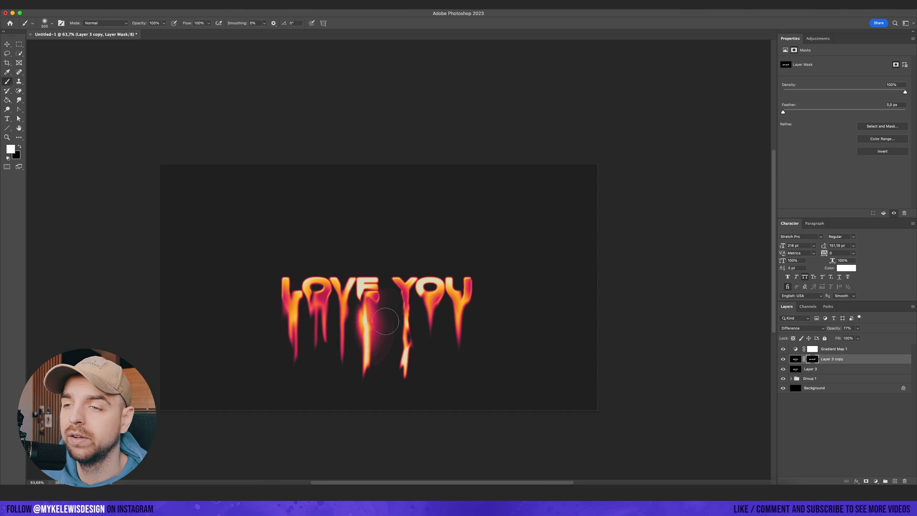
pyautogui.scroll(3, 339, 317)
pyautogui.scroll(-6, 339, 316)
pyautogui.scroll(3, 349, 314)
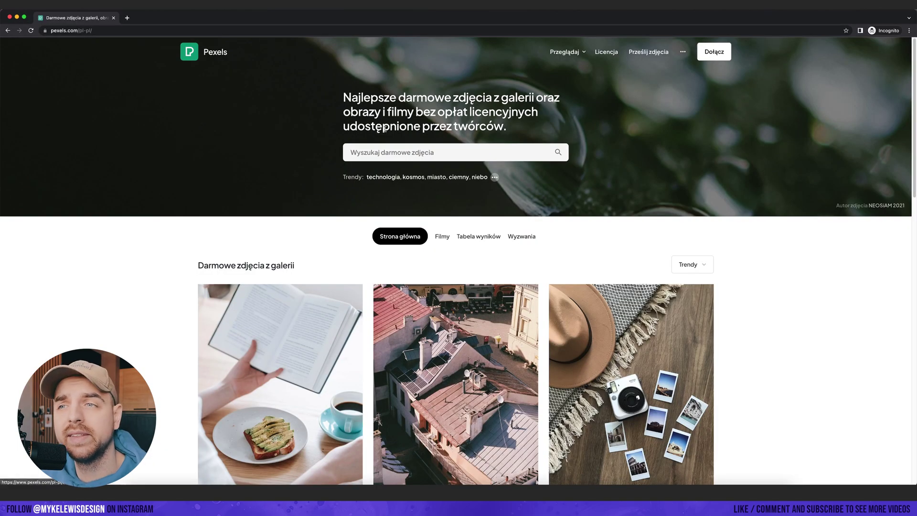
# Search Pexels in the browser for a paper texture and copy the Gray Rock image.
pyautogui.click(414, 151)
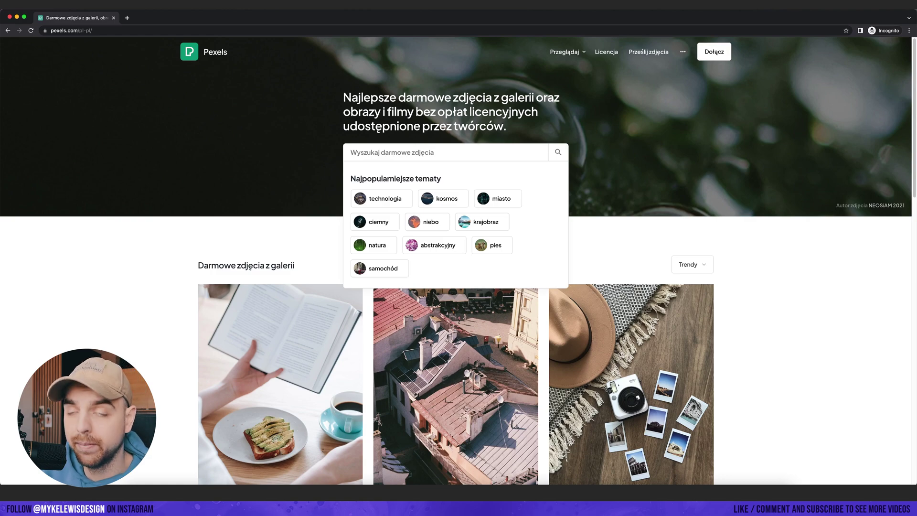
pyautogui.write('paper tex')
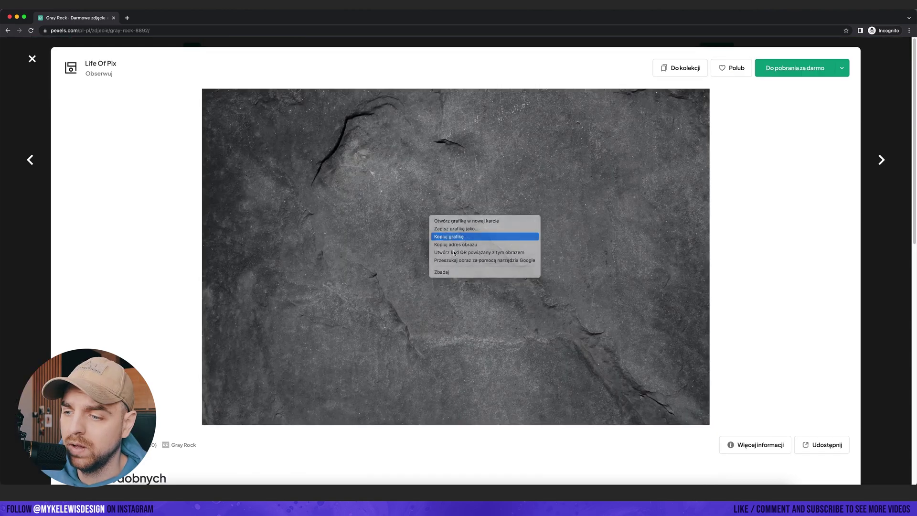
pyautogui.click(473, 238)
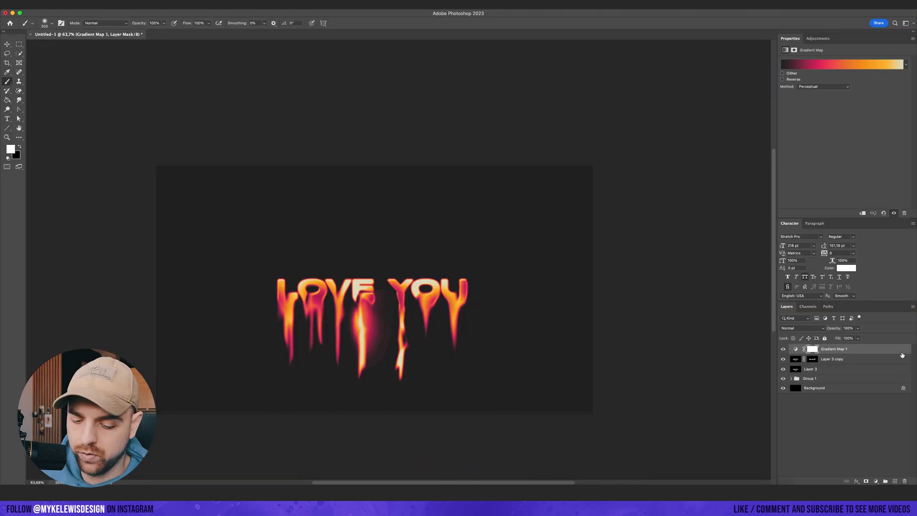
# Paste the rock texture above Gradient Map 1 in Photoshop and scale it up to cover the whole canvas.
pyautogui.press('super+v')
pyautogui.press('v')
pyautogui.press('super+t')
pyautogui.moveTo(504, 203); pyautogui.dragTo(600, 149)
pyautogui.press('Return')
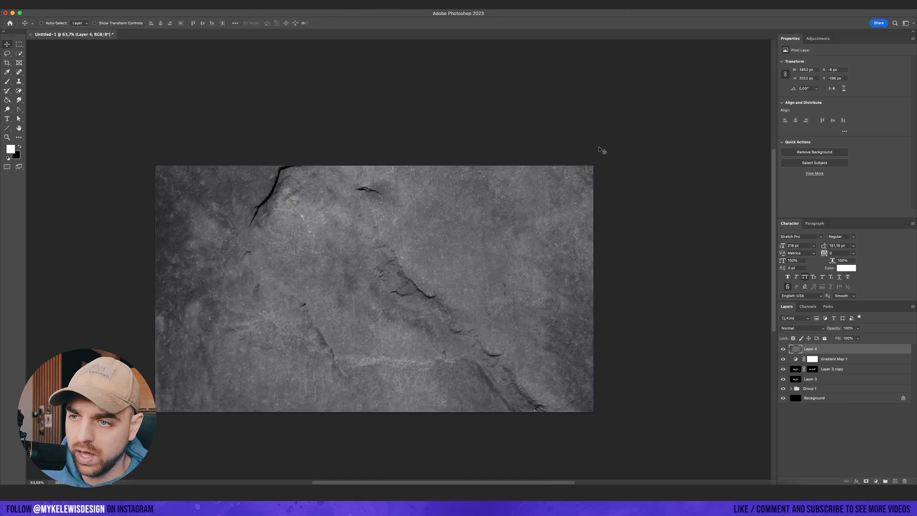
# Set the rock texture layer's blend mode to Soft Light and its Opacity to 71%.
pyautogui.hotkey('shift', '+')
pyautogui.hotkey('shift', '+')
pyautogui.hotkey('shift', '+')
pyautogui.hotkey('shift', '+')
pyautogui.hotkey('shift', '+')
pyautogui.hotkey('shift', '+')
pyautogui.hotkey('shift', '+')
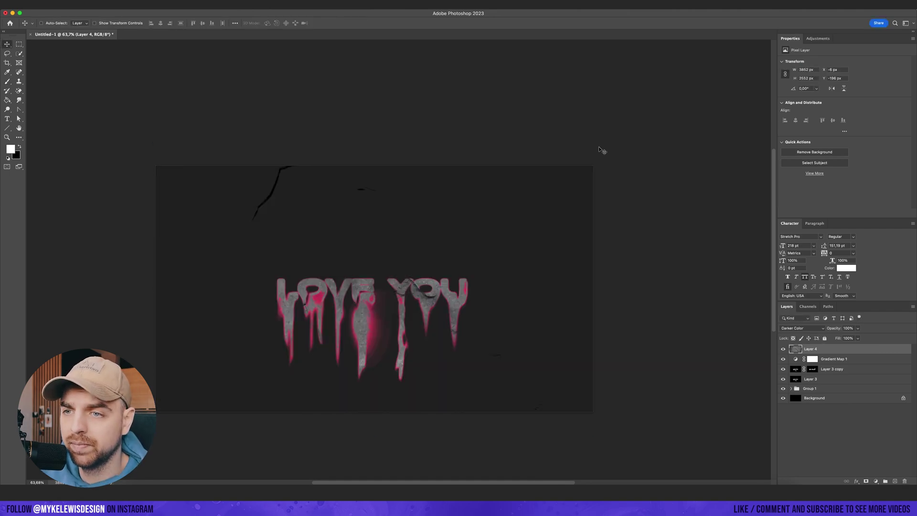
pyautogui.hotkey('shift', '+')
pyautogui.hotkey('shift', '+')
pyautogui.hotkey('shift', '+')
pyautogui.hotkey('shift', '+')
pyautogui.hotkey('shift', '+')
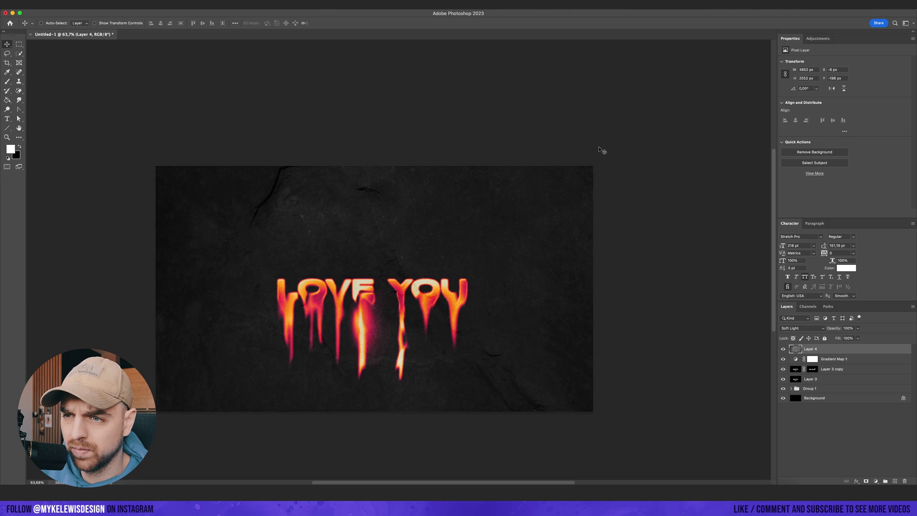
pyautogui.press('7')
pyautogui.press('1')
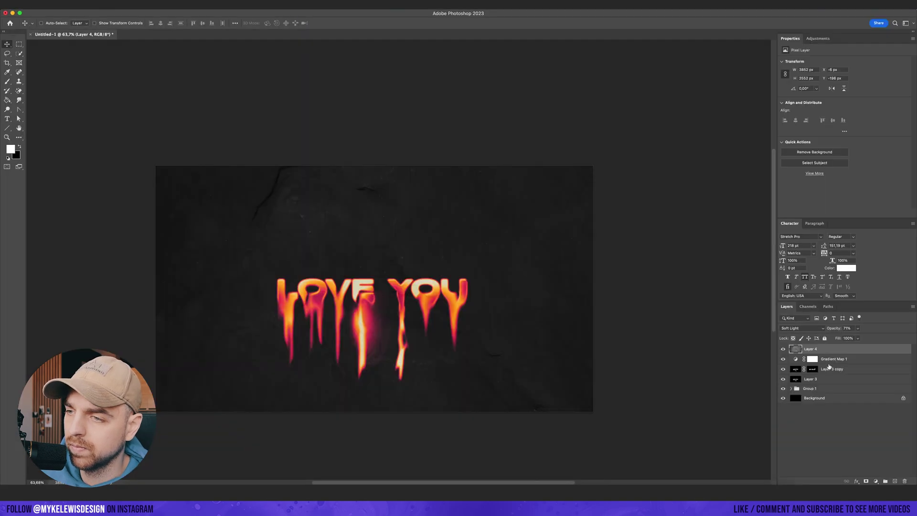
# Paste the scratched light-grey texture, scale it to cover the canvas, and blend it in Overlay mode at 60% Opacity.
pyautogui.press('super+v')
pyautogui.press('super+t')
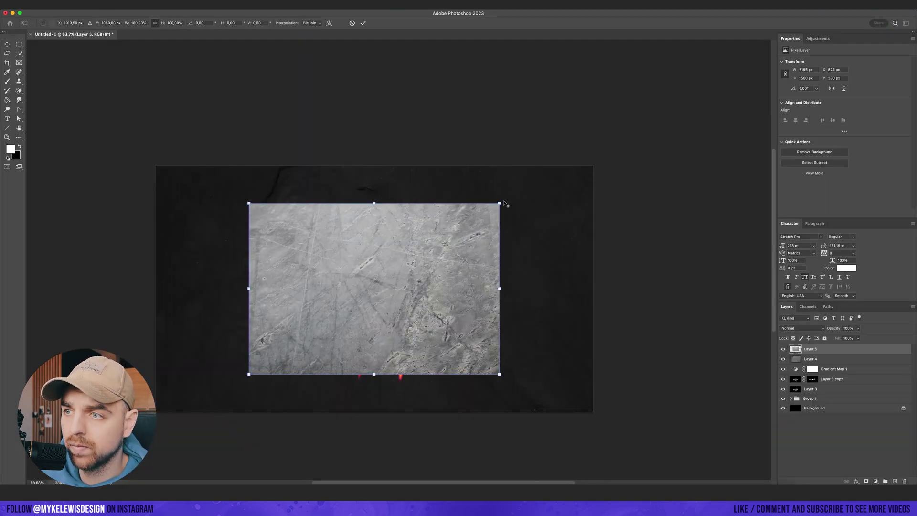
pyautogui.moveTo(503, 203); pyautogui.dragTo(607, 154)
pyautogui.press('Return')
pyautogui.hotkey('alt', 'shift', 'o')
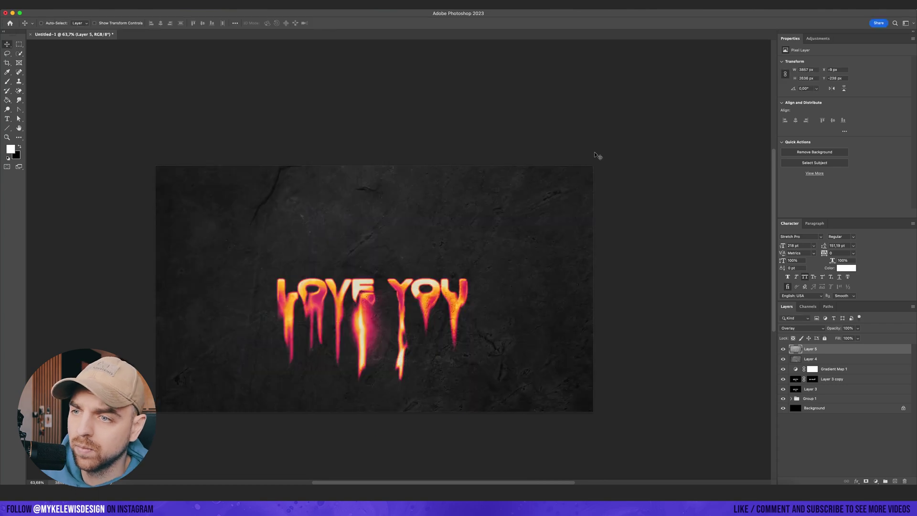
pyautogui.click(858, 329)
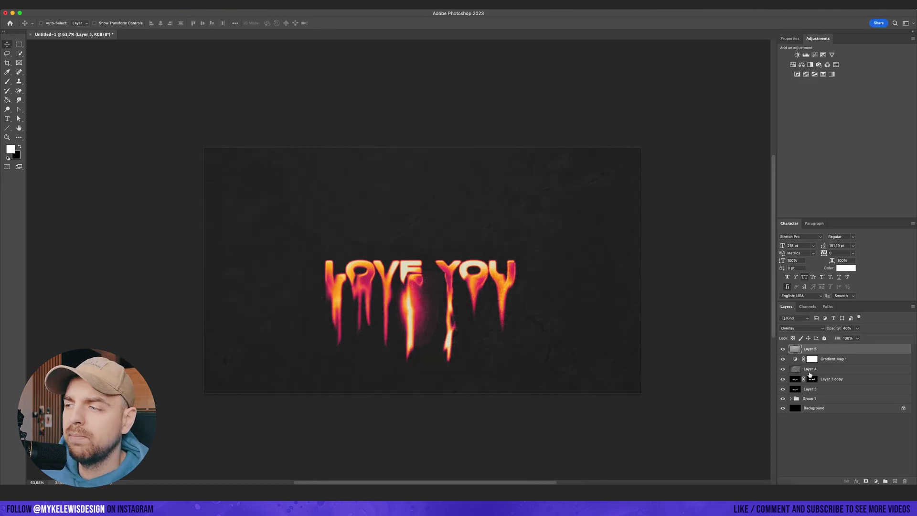
# Create a new layer on top, fill it with the merged image using Apply Image in Multiply at 100%, and duplicate it.
pyautogui.scroll(3, 457, 285)
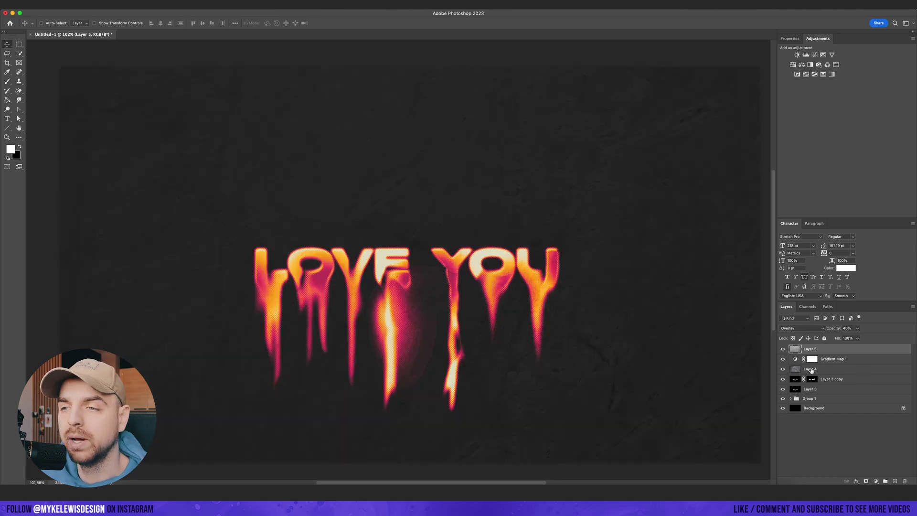
pyautogui.press('super+0')
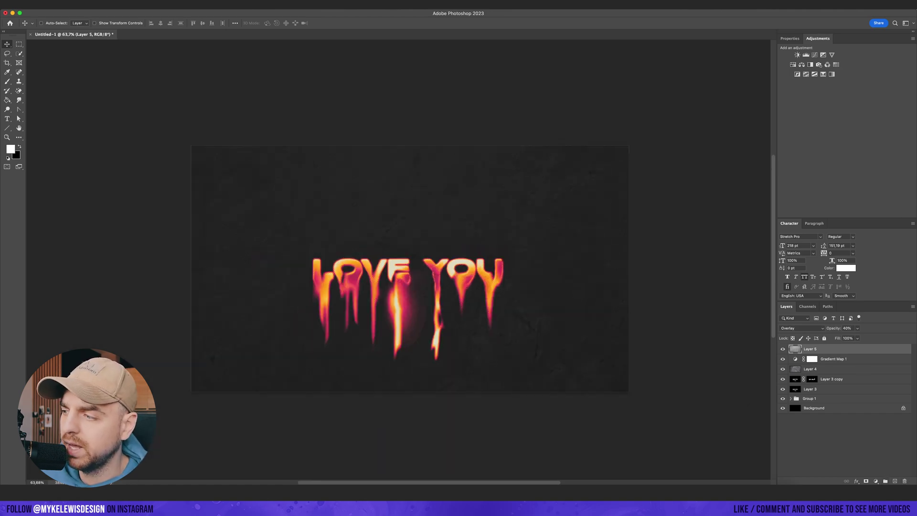
pyautogui.click(894, 480)
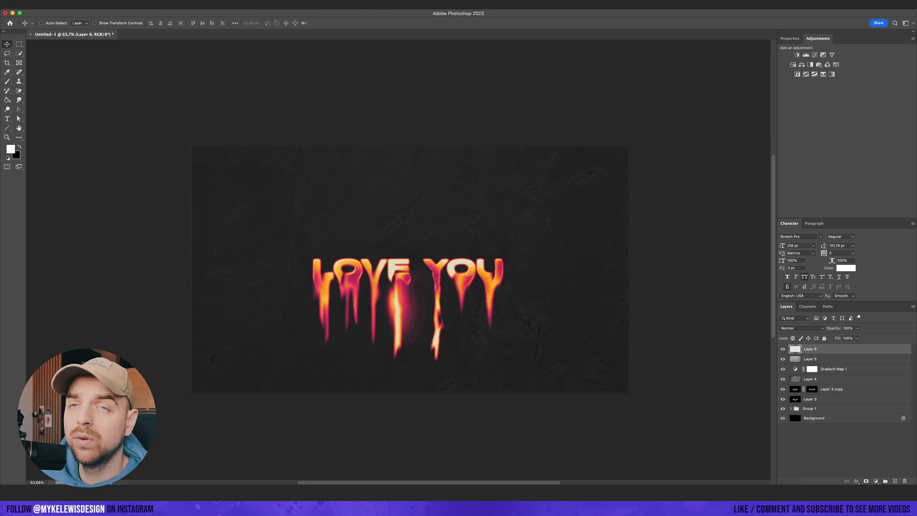
pyautogui.click(87, 5)
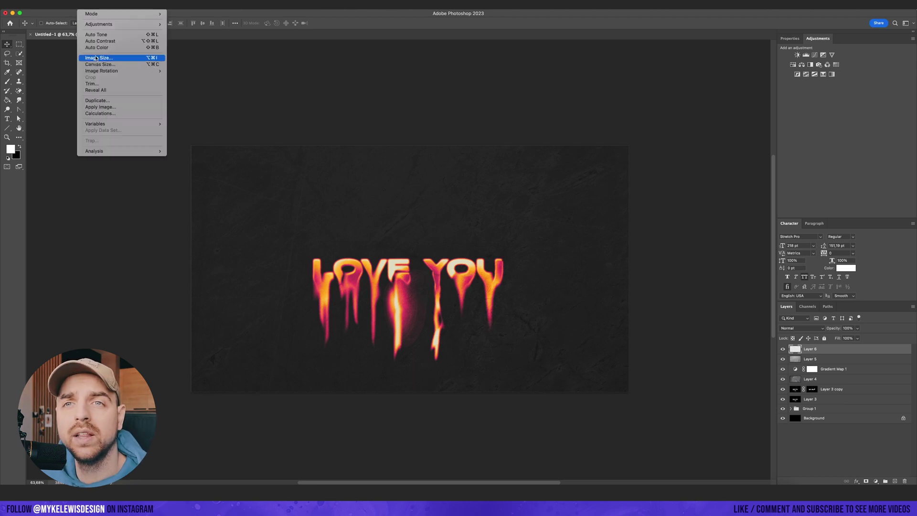
pyautogui.moveTo(100, 27)
pyautogui.click(100, 107)
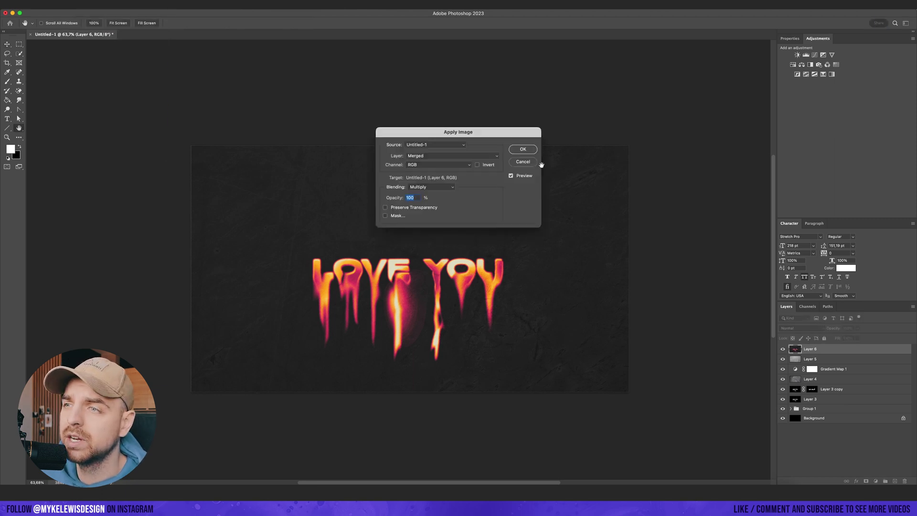
pyautogui.press('Return')
pyautogui.press('super+j')
# Start a custom Lens Correction on the duplicated merged layer, with Green/Magenta Fringe at about -3 and Red/Cyan Fringe at -100,00.
pyautogui.click(145, 5)
pyautogui.moveTo(164, 5)
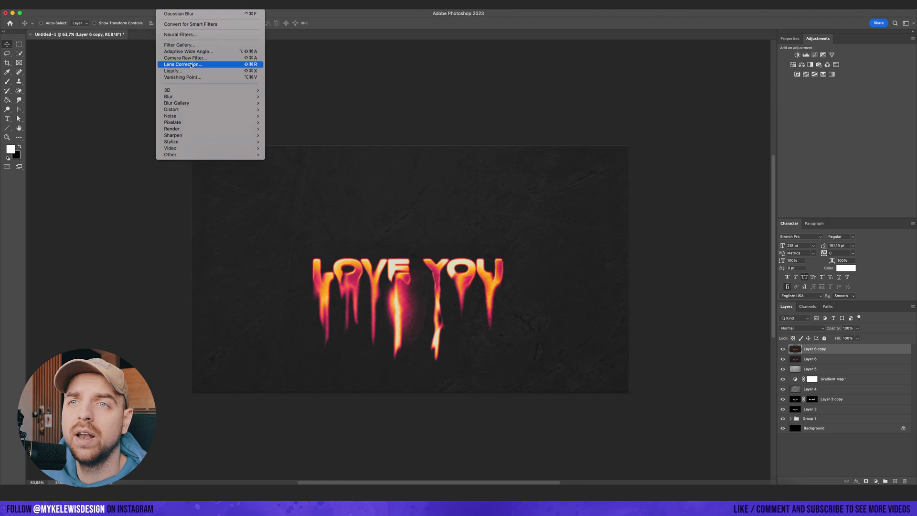
pyautogui.click(184, 64)
pyautogui.click(693, 142)
pyautogui.moveTo(654, 209); pyautogui.dragTo(642, 208)
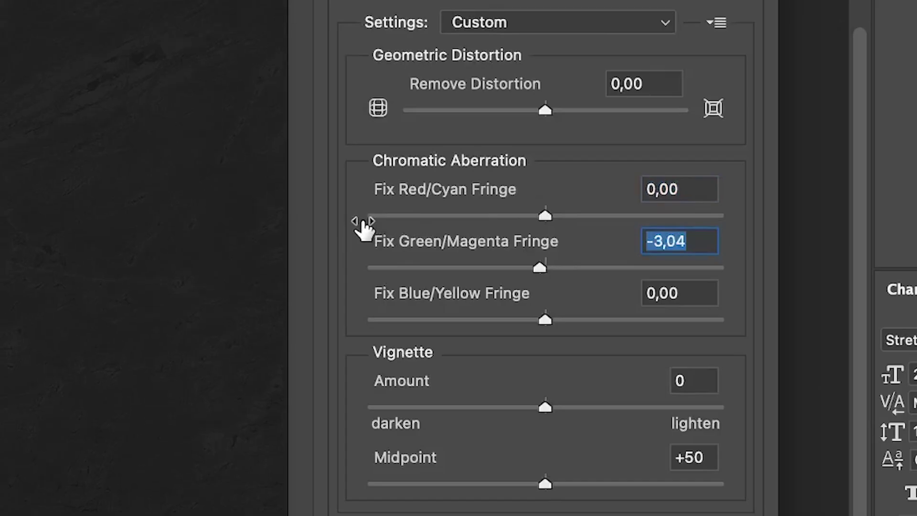
pyautogui.moveTo(402, 213); pyautogui.dragTo(317, 213)
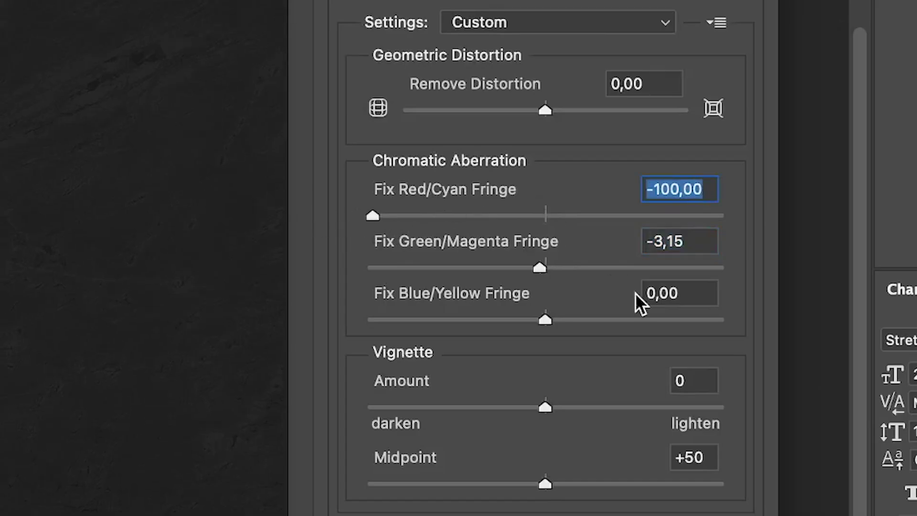
# Set Blue/Yellow Fringe to 0,00 and Green/Magenta Fringe to its maximum, adding a very slight positive Remove Distortion amount.
pyautogui.moveTo(553, 291); pyautogui.dragTo(719, 268)
pyautogui.doubleClick(683, 297)
pyautogui.write('00,00')
pyautogui.click(675, 266)
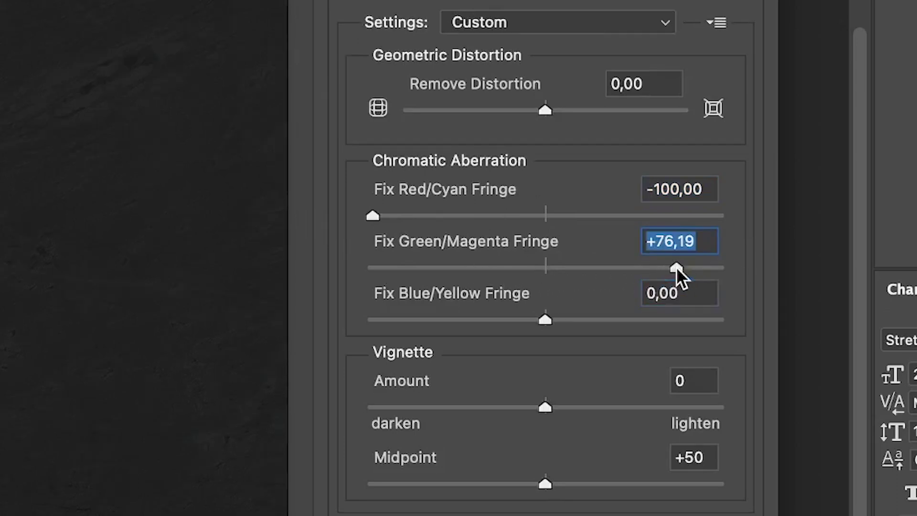
pyautogui.click(718, 267)
pyautogui.moveTo(547, 110); pyautogui.dragTo(550, 110)
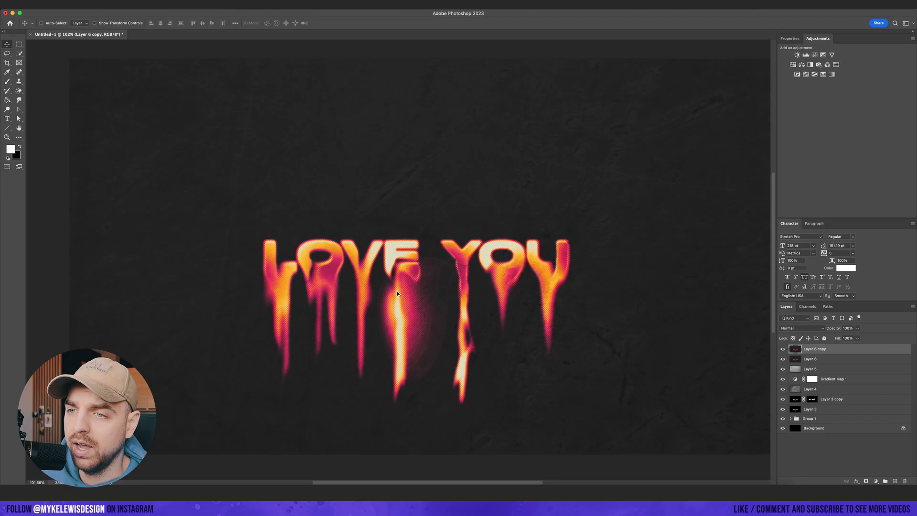
# Reapply the same Lens Correction filter twice to the merged copy to strengthen the colour fringing.
pyautogui.click(163, 5)
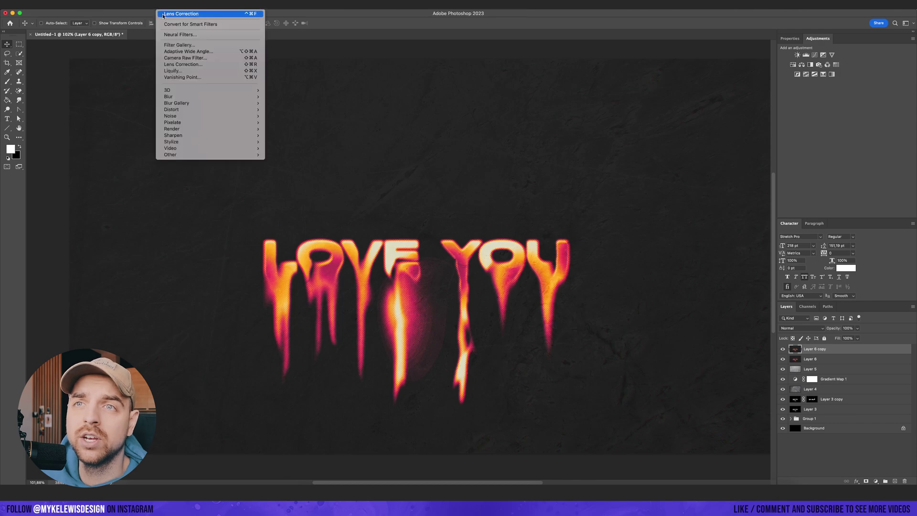
pyautogui.click(165, 15)
pyautogui.click(163, 5)
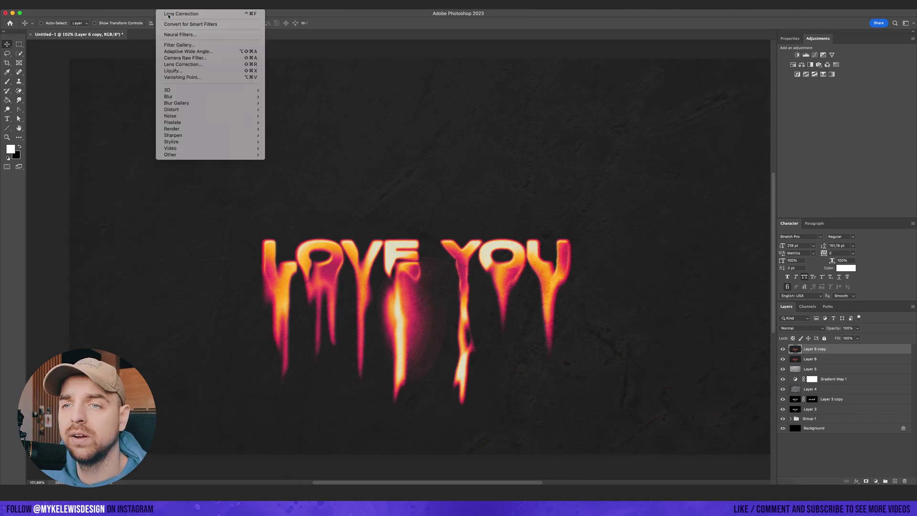
pyautogui.click(165, 17)
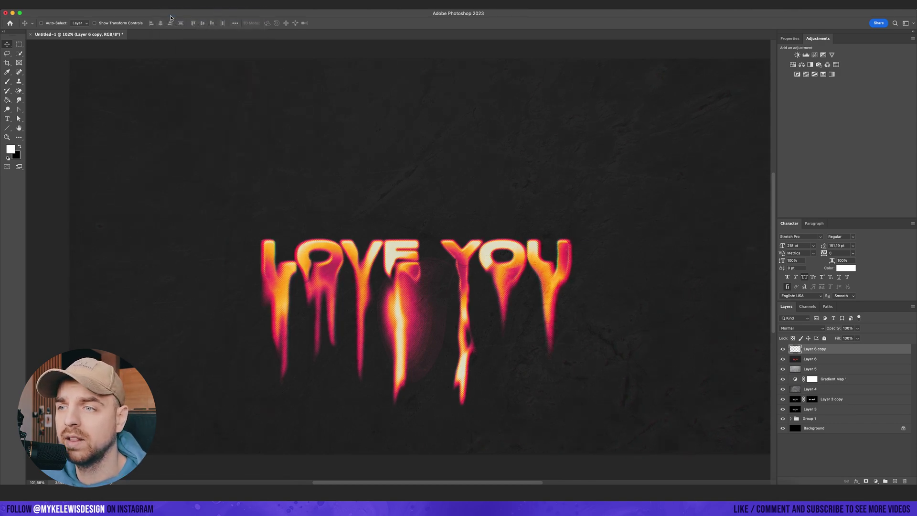
# Examine the colour fringing around the LOVE YOU letters and drips, both up close and across the whole canvas.
pyautogui.scroll(-5, 409, 232)
pyautogui.scroll(5, 405, 224)
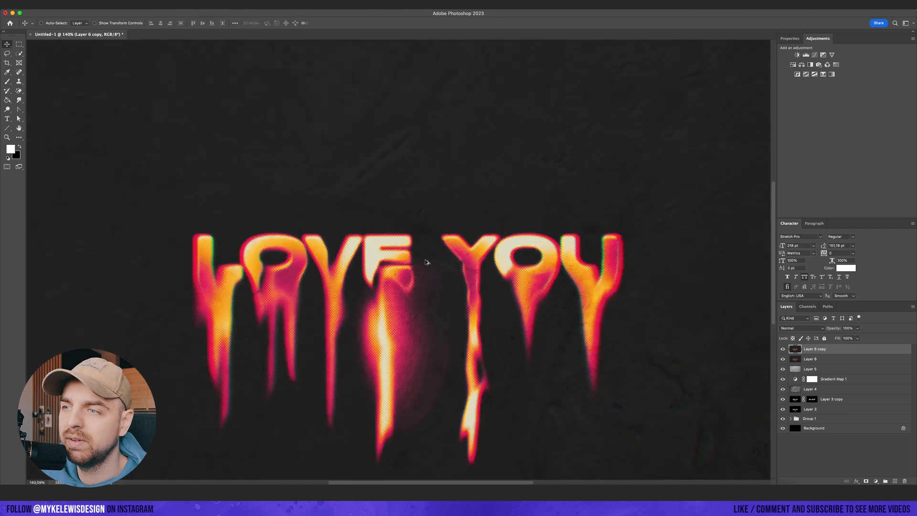
pyautogui.scroll(3, 214, 246)
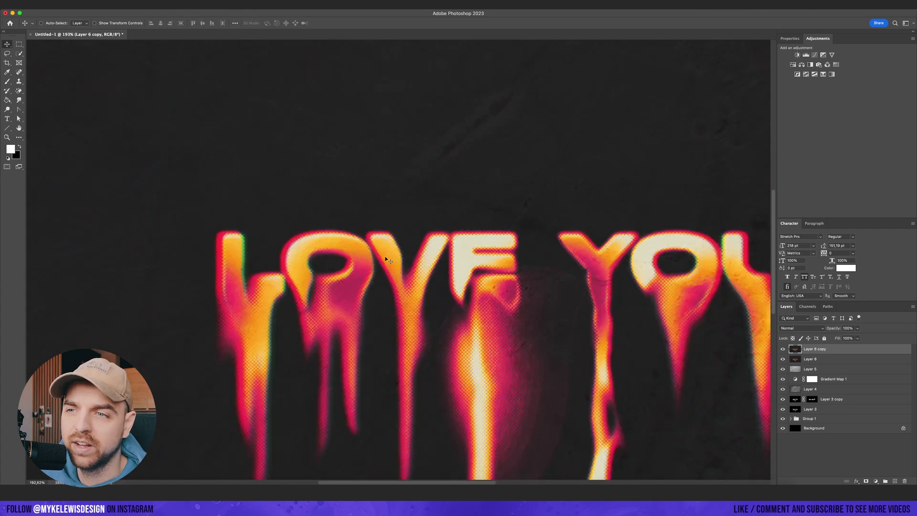
pyautogui.scroll(-4, 604, 268)
pyautogui.scroll(2, 626, 282)
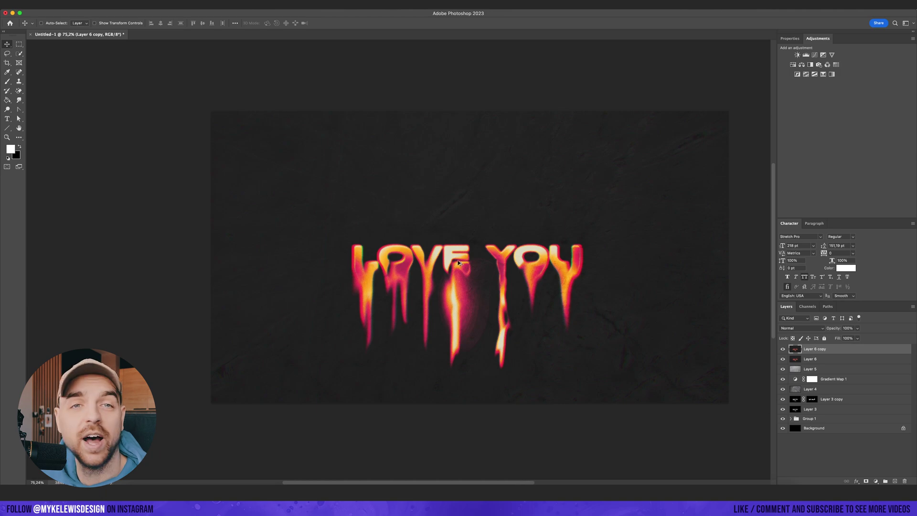
pyautogui.scroll(-2, 540, 264)
pyautogui.scroll(1, 457, 289)
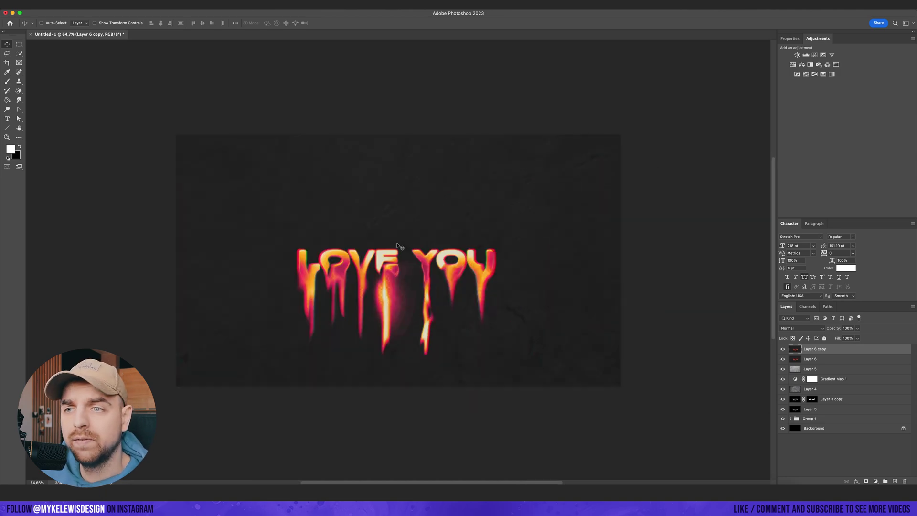
pyautogui.scroll(2, 396, 245)
pyautogui.scroll(1, 430, 258)
pyautogui.scroll(-1, 467, 270)
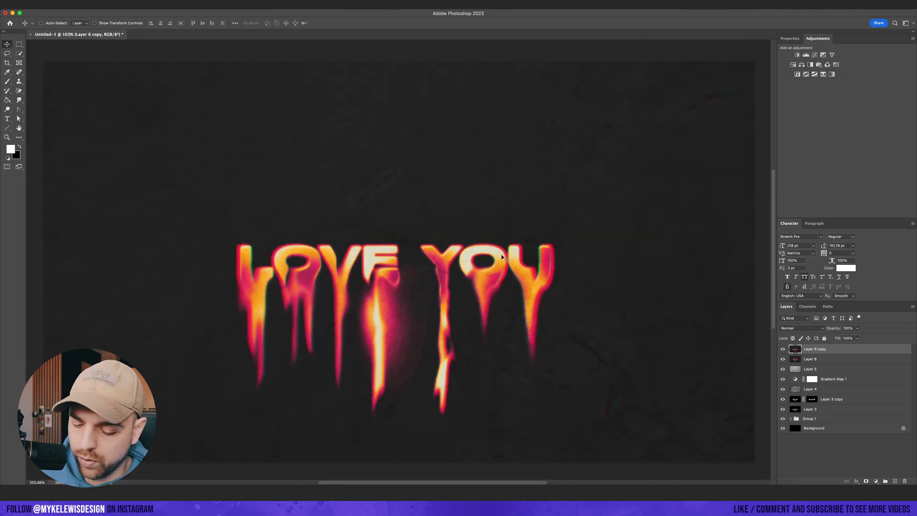
# Open the merged copy in the Camera Raw Filter and adjust its basic tone, slightly raising Clarity and increasing Contrast.
pyautogui.click(165, 4)
pyautogui.click(192, 61)
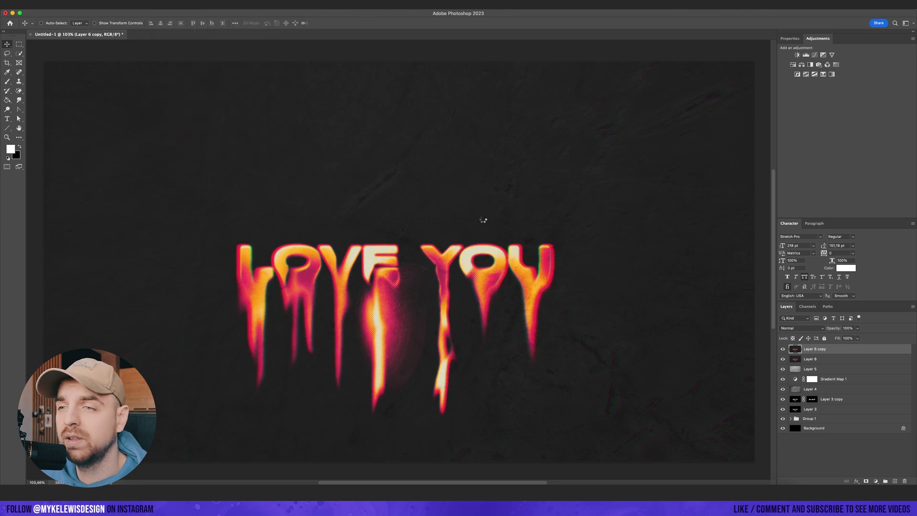
pyautogui.click(762, 122)
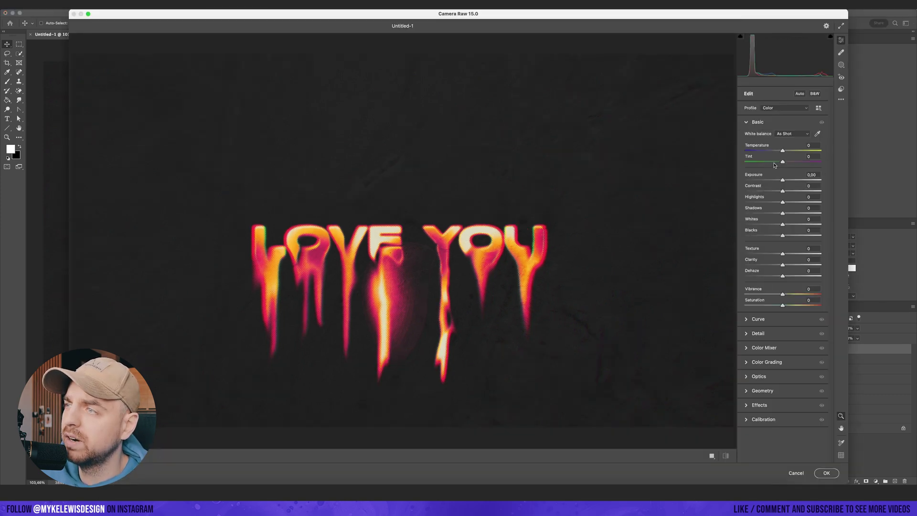
pyautogui.moveTo(790, 216); pyautogui.dragTo(784, 254)
pyautogui.moveTo(782, 265); pyautogui.dragTo(789, 264)
pyautogui.moveTo(782, 191); pyautogui.dragTo(800, 191)
pyautogui.moveTo(783, 181); pyautogui.dragTo(763, 170)
# Add a moderate amount of Sharpening, and set the Grain effect to 23 with Vignetting at -18.
pyautogui.click(760, 333)
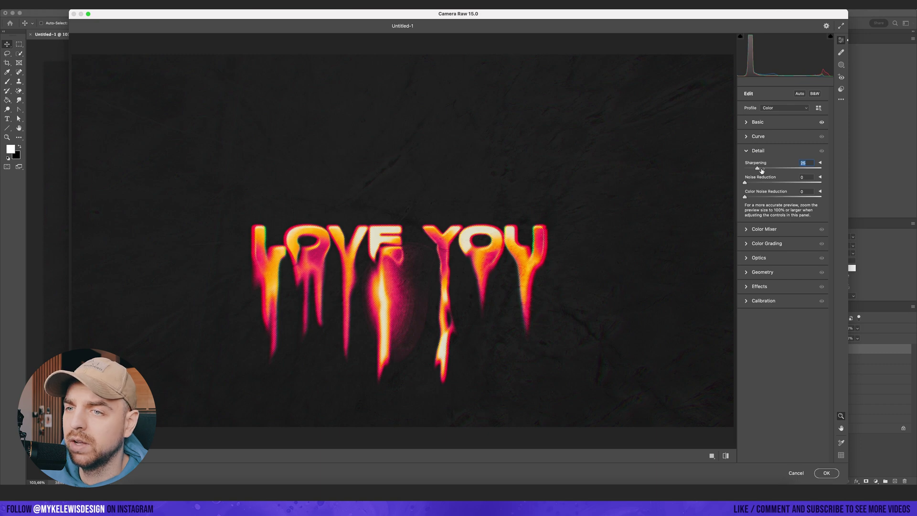
pyautogui.click(760, 276)
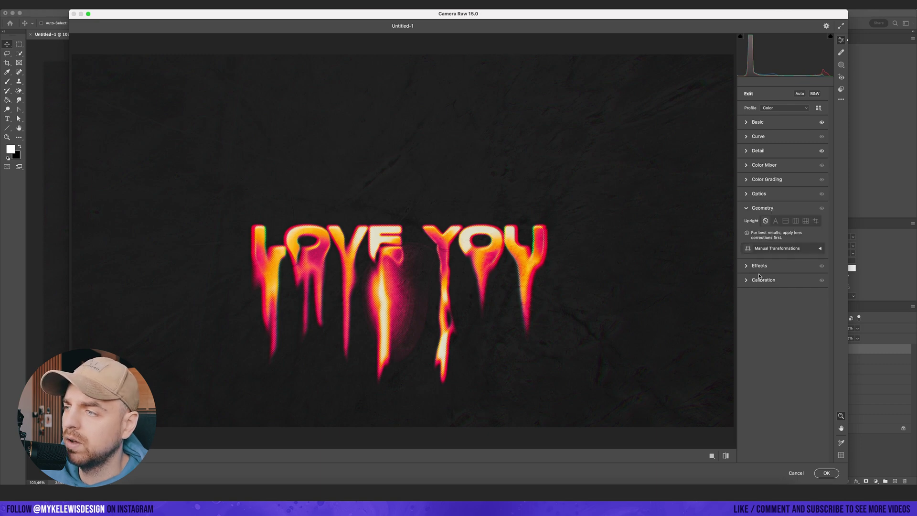
pyautogui.click(760, 264)
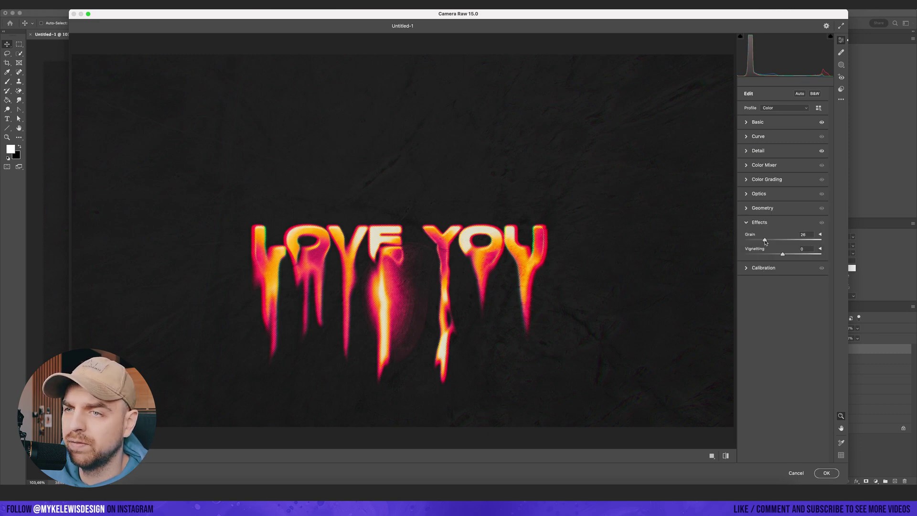
pyautogui.moveTo(770, 243)
pyautogui.mouseDown()
pyautogui.moveTo(807, 255)
pyautogui.moveTo(776, 255)
pyautogui.mouseUp()
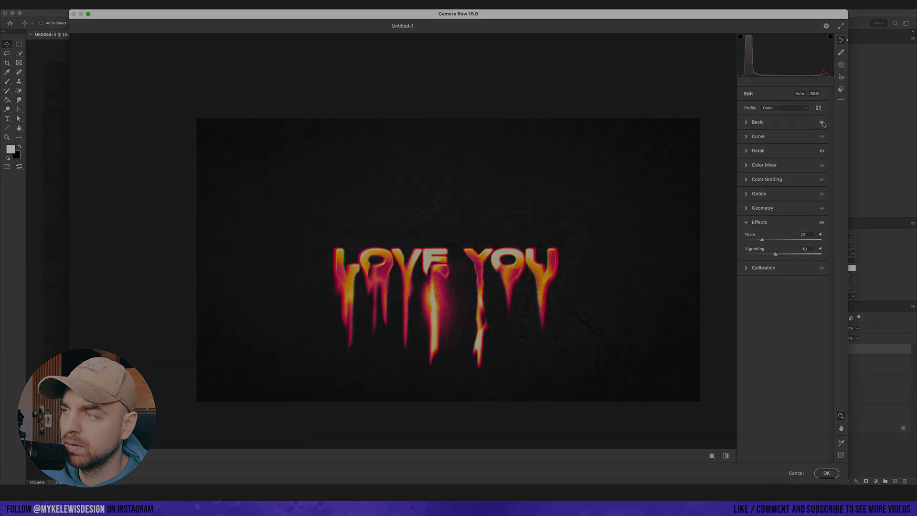